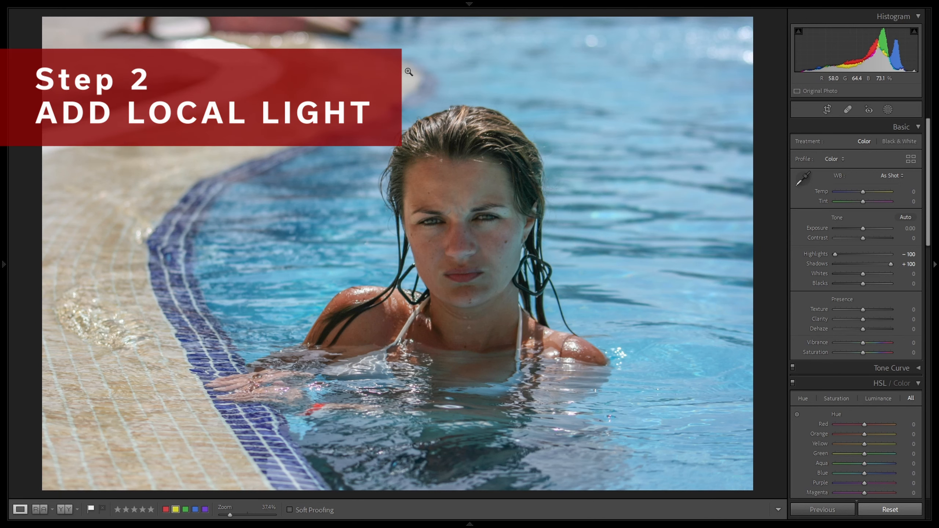
# Step: Add a large circular radial gradient mask centred on the woman's face, extending well beyond her head and shoulders
pyautogui.click(889, 110)
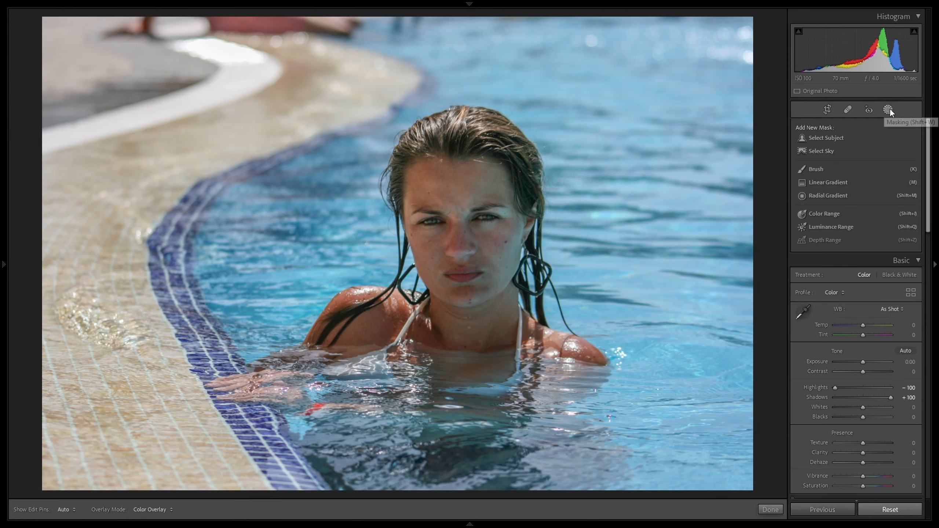
pyautogui.click(824, 196)
pyautogui.moveTo(460, 246); pyautogui.dragTo(737, 527)
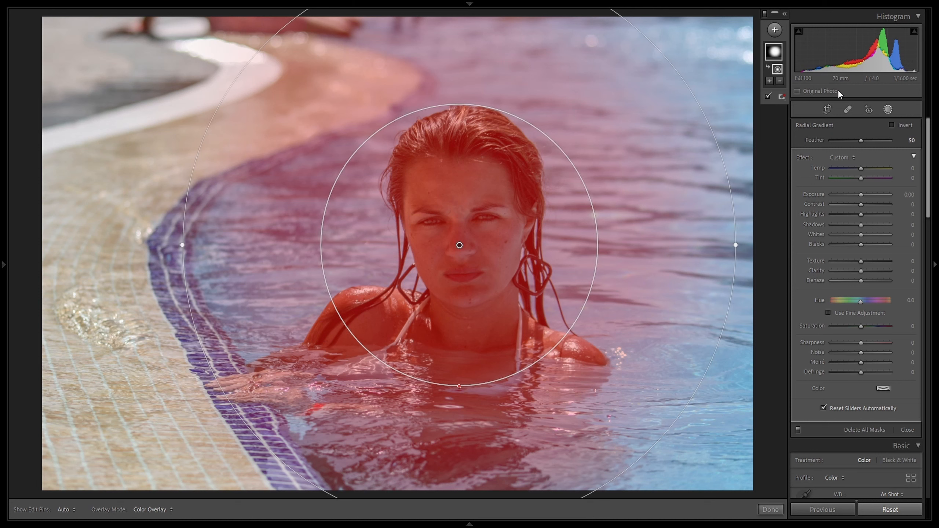
# Step: Hide the mask overlay and set the radial mask's Shadows to 100, Highlights to -100 and Exposure to 0.57
pyautogui.press('o')
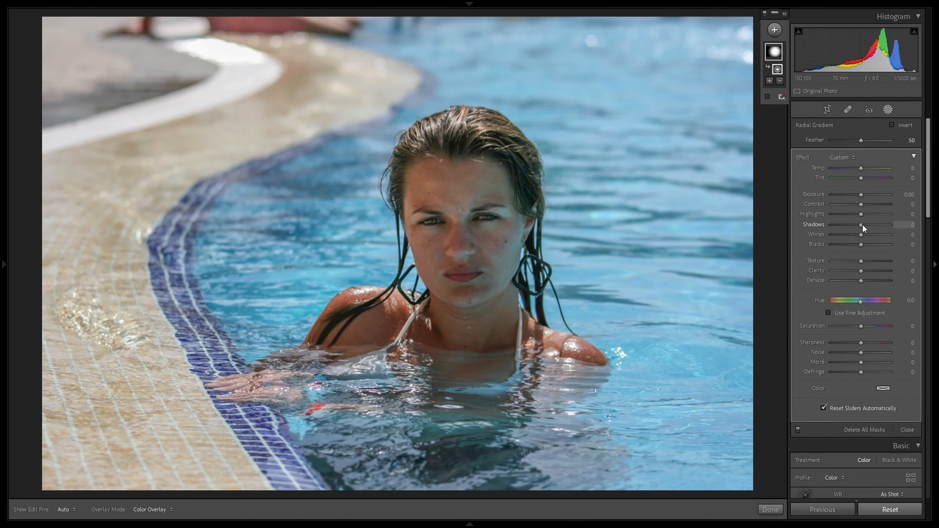
pyautogui.moveTo(862, 224); pyautogui.dragTo(813, 213)
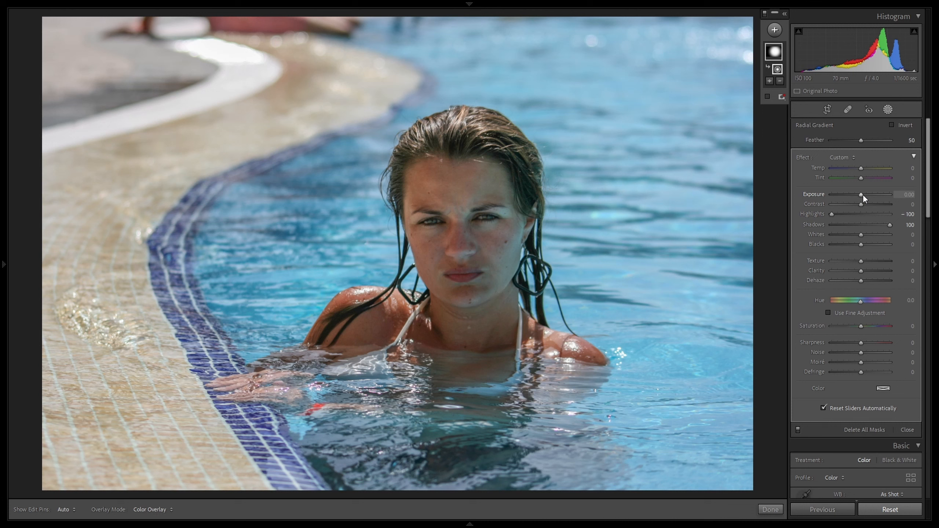
pyautogui.moveTo(864, 194)
pyautogui.mouseDown()
pyautogui.moveTo(884, 198)
pyautogui.moveTo(867, 196)
pyautogui.mouseUp()
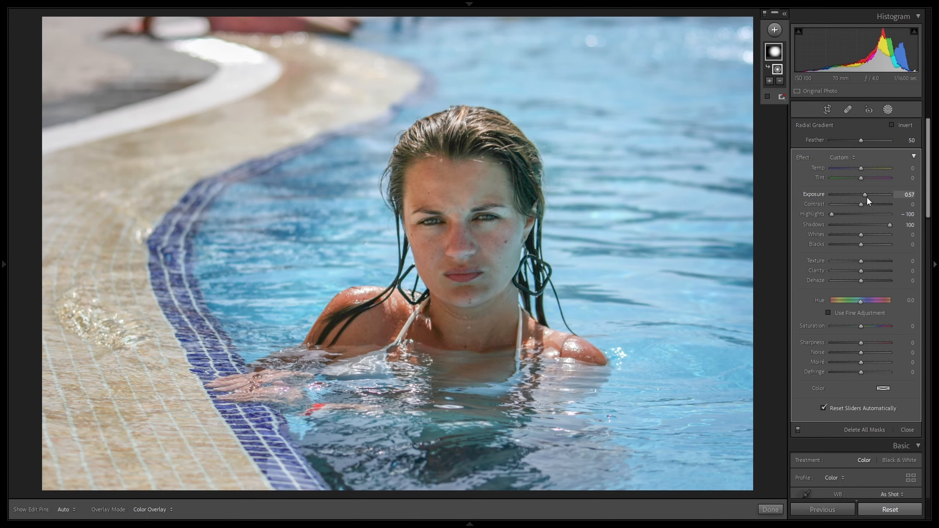
# Step: Reopen the masks and hide and show the radial gradient mask repeatedly to compare the local lighting effect
pyautogui.click(888, 110)
pyautogui.click(888, 110)
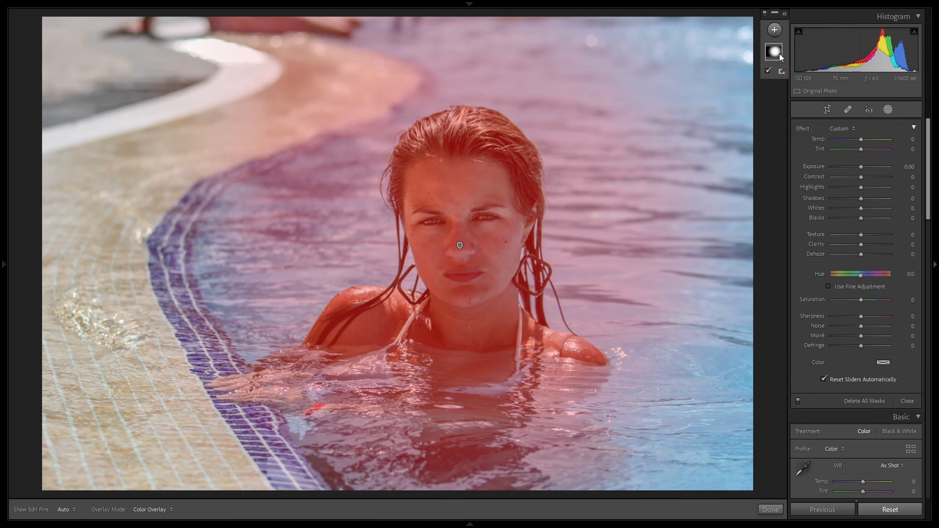
pyautogui.rightClick(778, 53)
pyautogui.click(808, 98)
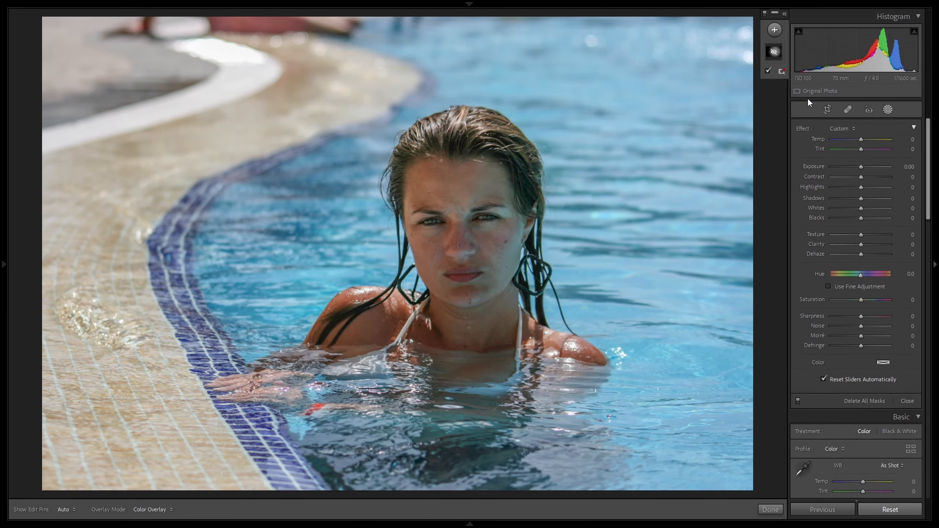
pyautogui.rightClick(778, 50)
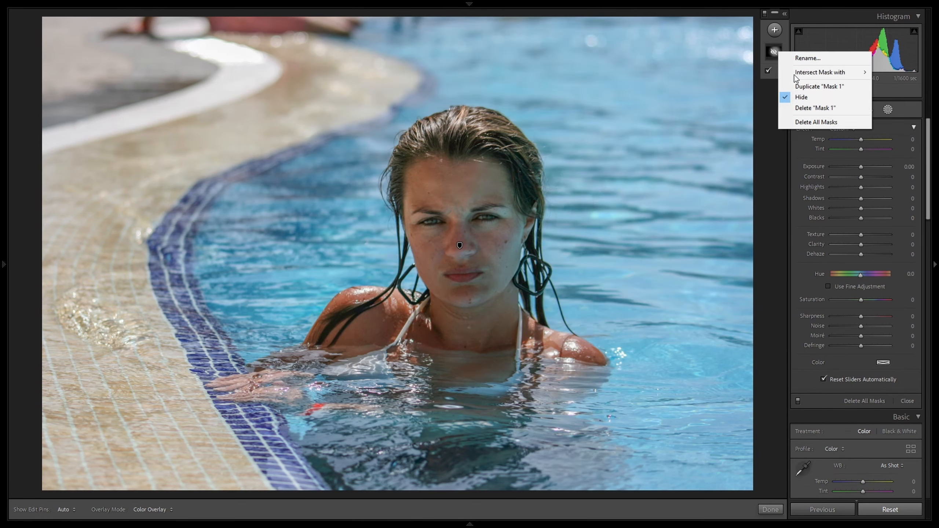
pyautogui.click(808, 98)
pyautogui.rightClick(771, 52)
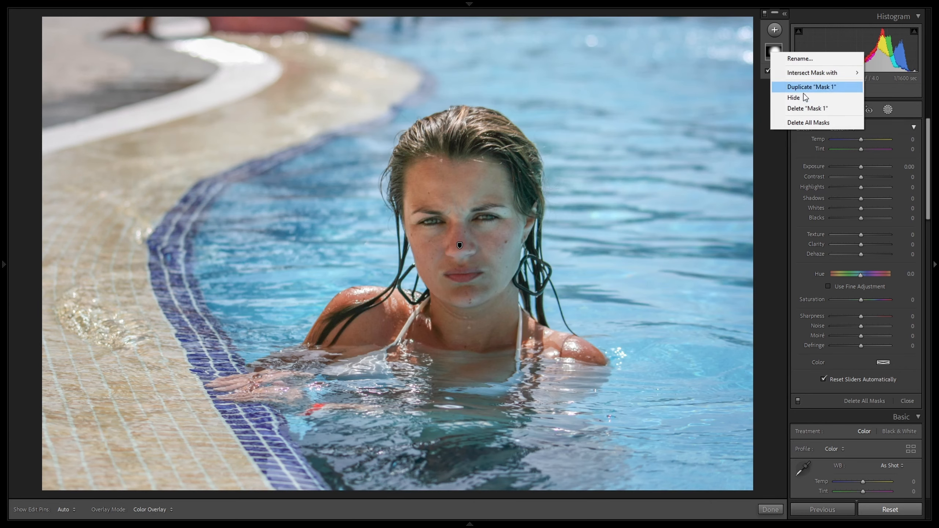
pyautogui.click(803, 97)
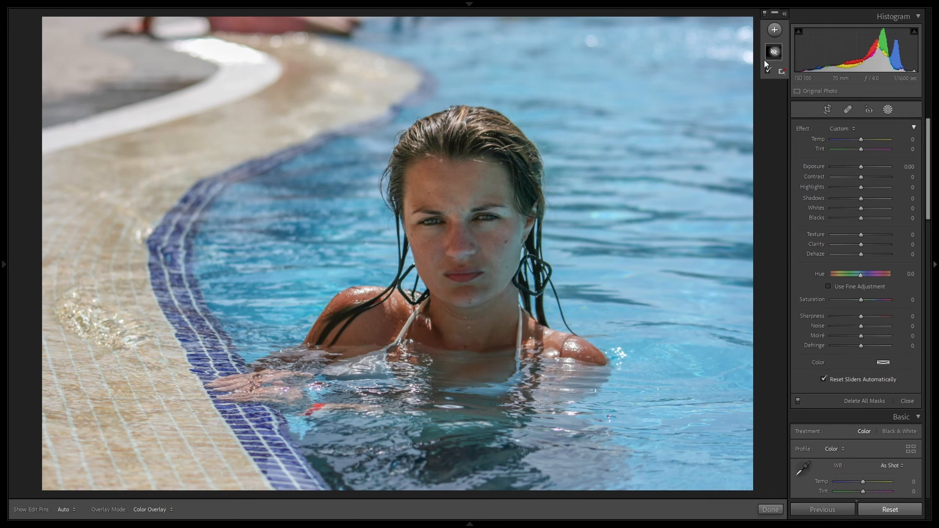
pyautogui.rightClick(778, 53)
pyautogui.click(810, 97)
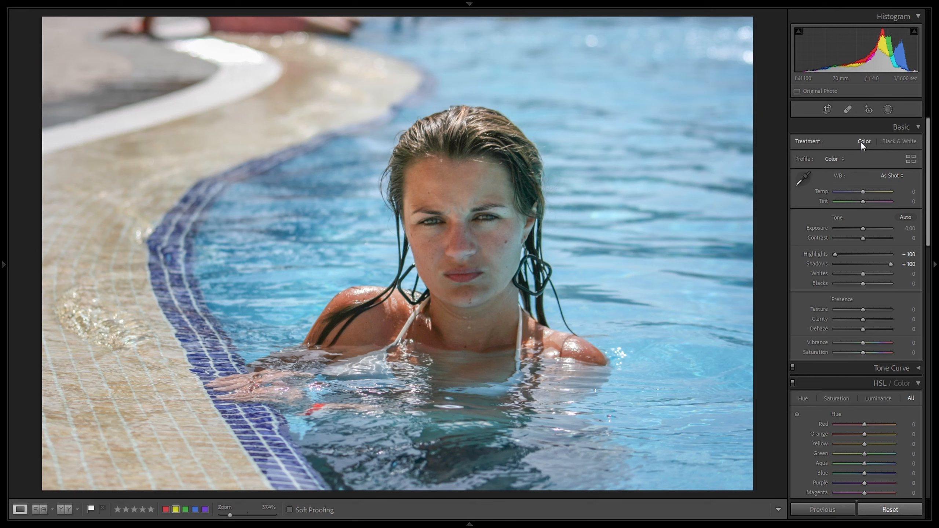
# Step: Add a second mask with Select Subject to isolate the woman in the pool
pyautogui.click(893, 111)
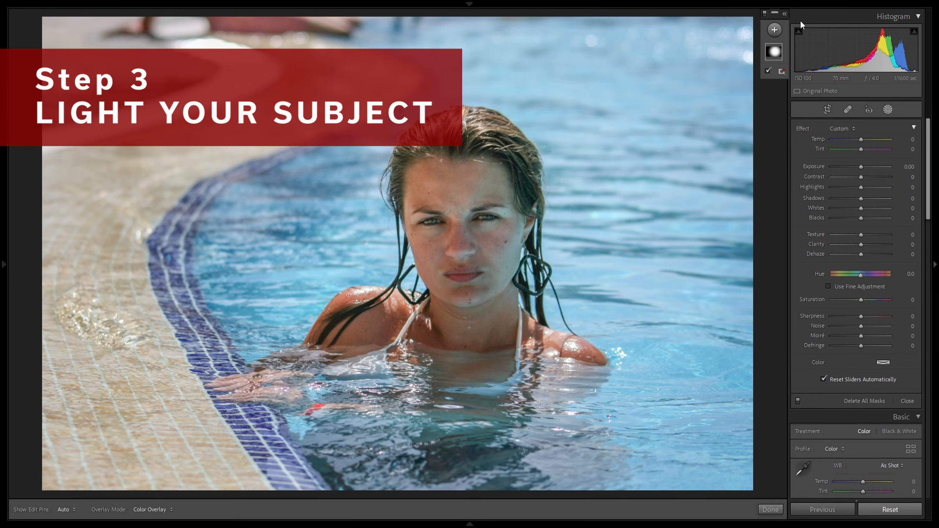
pyautogui.click(775, 30)
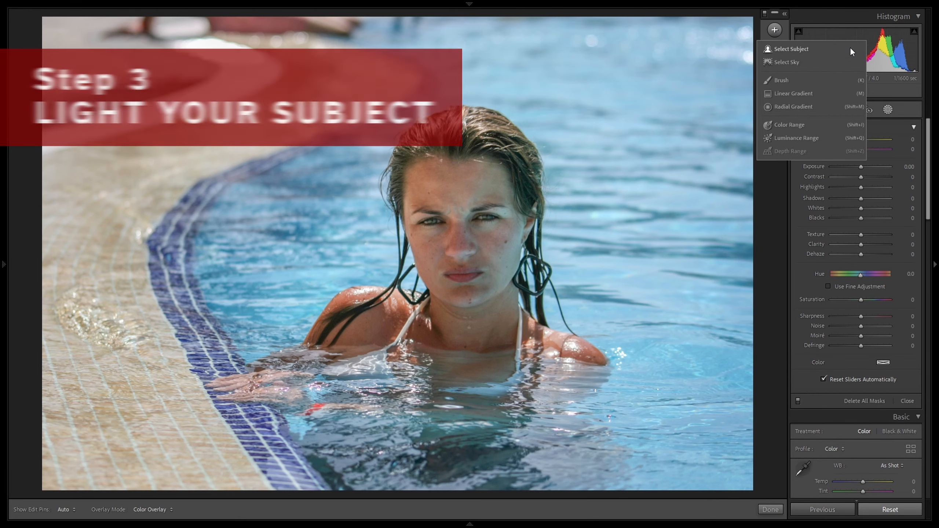
pyautogui.click(804, 50)
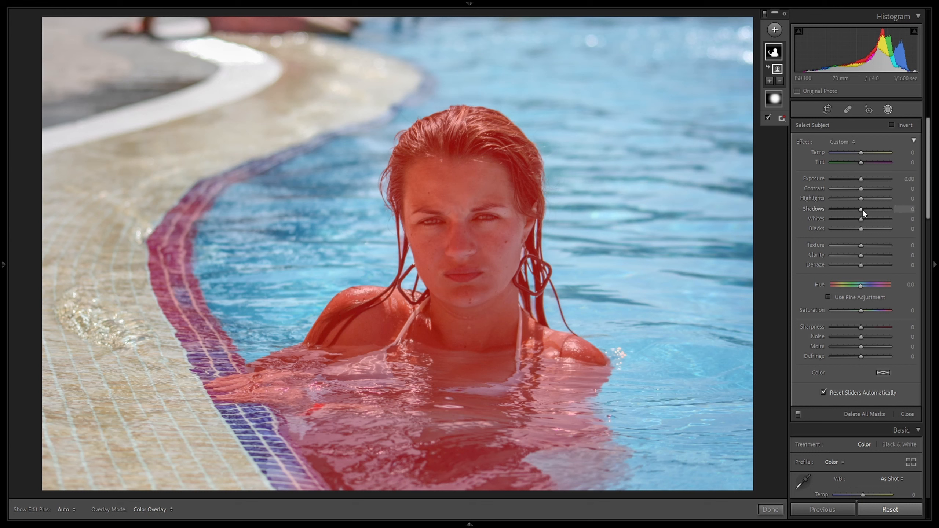
# Step: Hide the overlay and set the subject mask's Shadows to 100, Highlights to -100, Exposure to 0.44 and Contrast to 9
pyautogui.press('o')
pyautogui.moveTo(862, 209); pyautogui.dragTo(910, 215)
pyautogui.moveTo(860, 199); pyautogui.dragTo(863, 179)
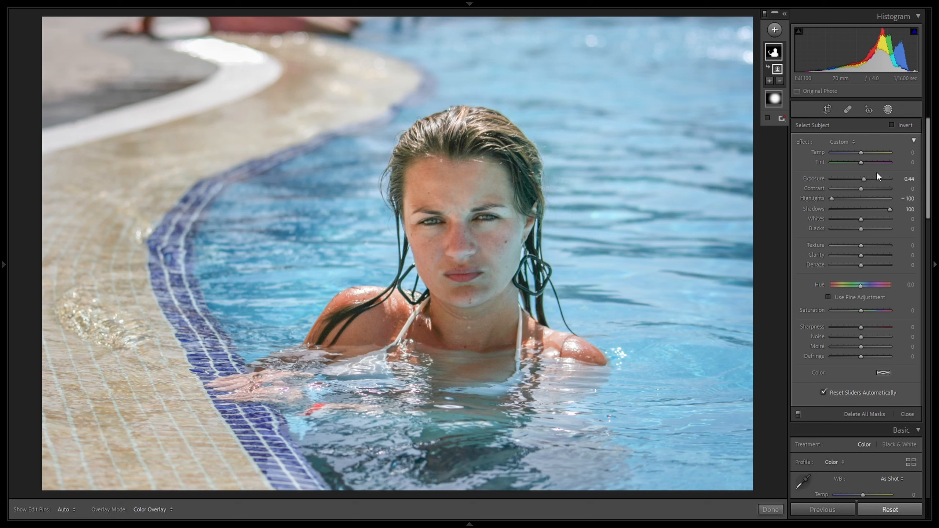
pyautogui.moveTo(859, 194); pyautogui.dragTo(864, 192)
# Step: Hide the subject mask and show it again to compare its effect on the woman
pyautogui.rightClick(779, 58)
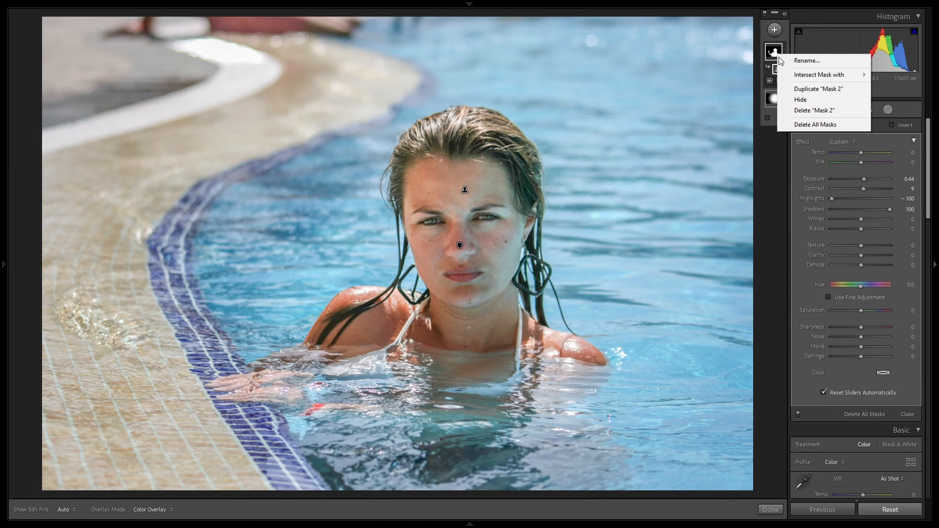
pyautogui.click(801, 100)
pyautogui.rightClick(778, 54)
pyautogui.click(799, 99)
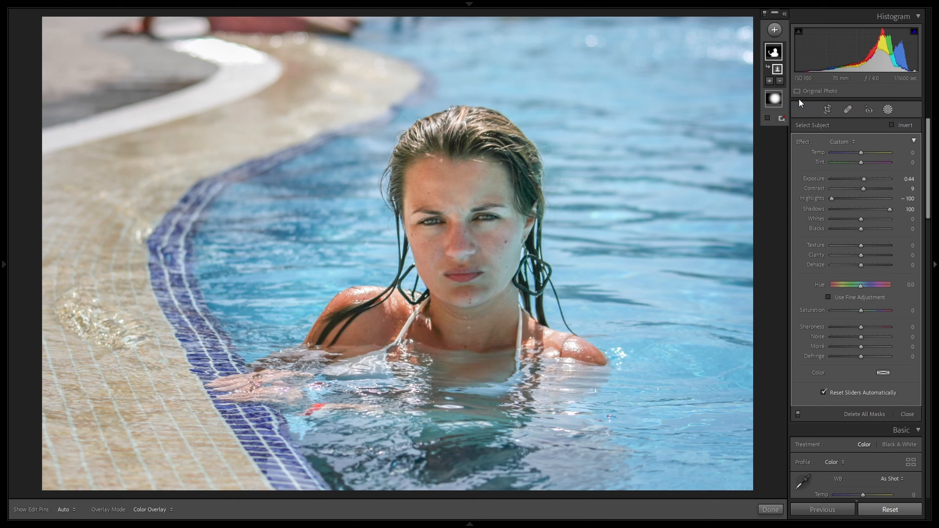
# Step: Compare with the unedited photo by resetting all settings and undoing the reset, and finish masking
pyautogui.click(899, 515)
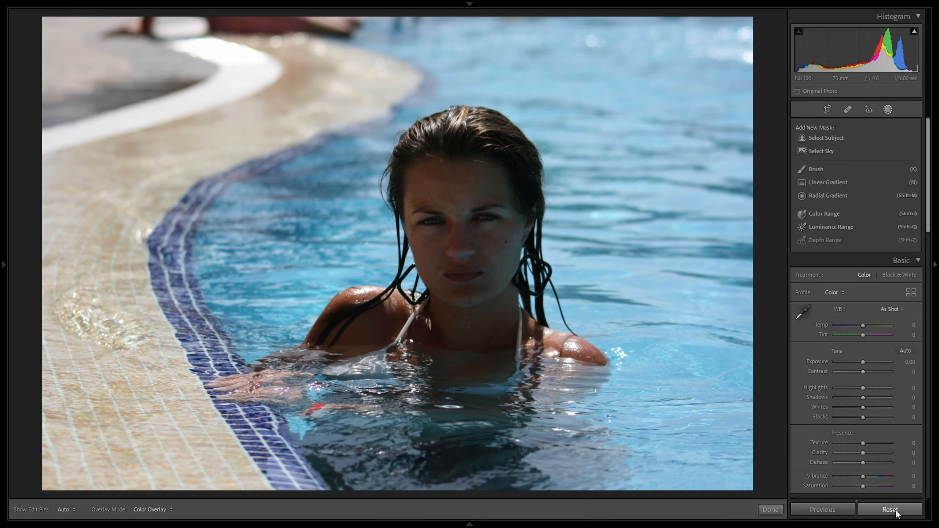
pyautogui.hotkey('ctrl', 'z')
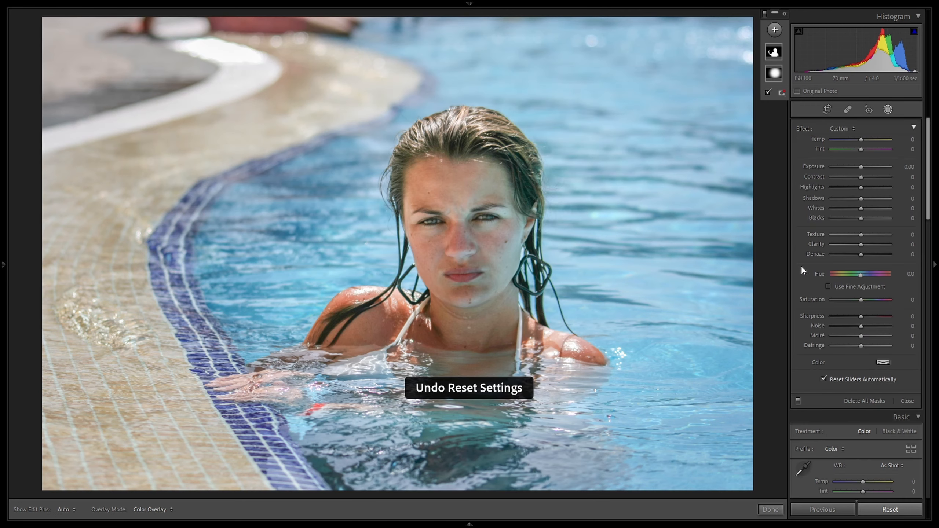
pyautogui.click(773, 509)
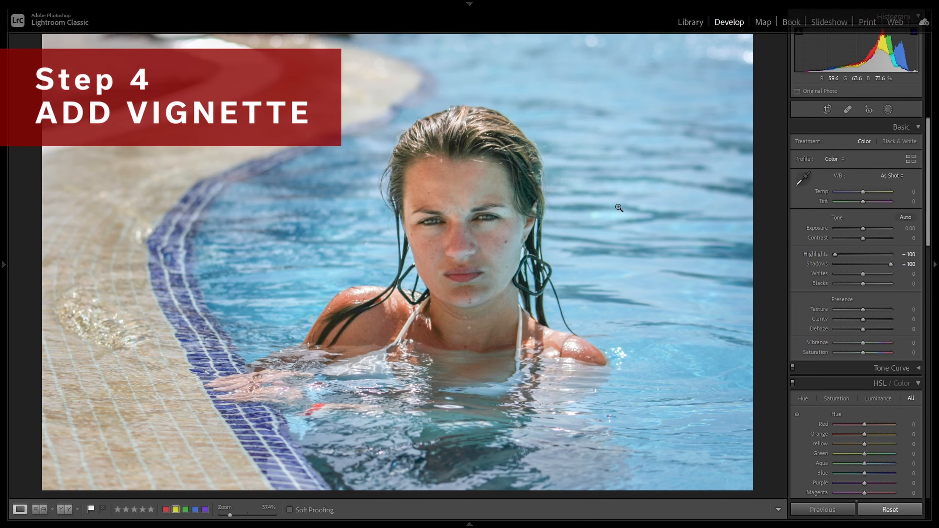
# Step: Add a dark post-crop vignette with Amount -21 and Midpoint 69
pyautogui.scroll(-15, 846, 279)
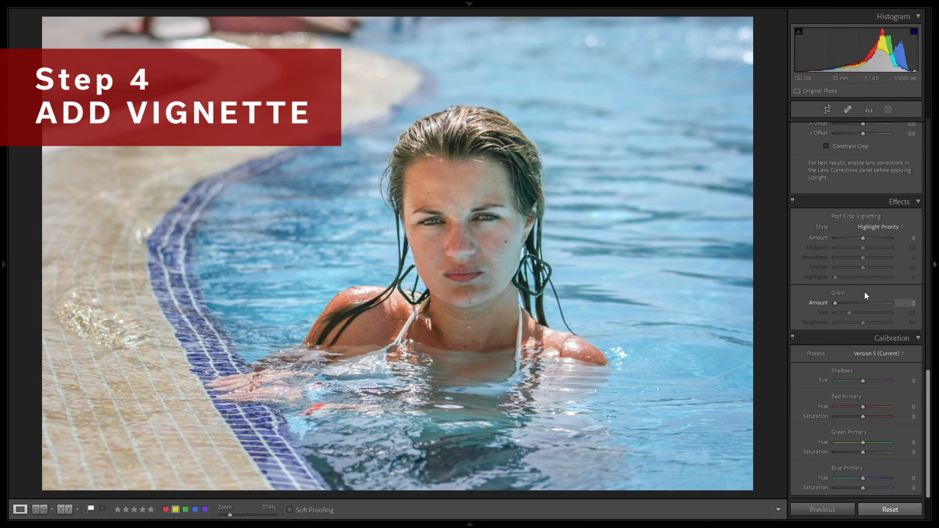
pyautogui.click(861, 237)
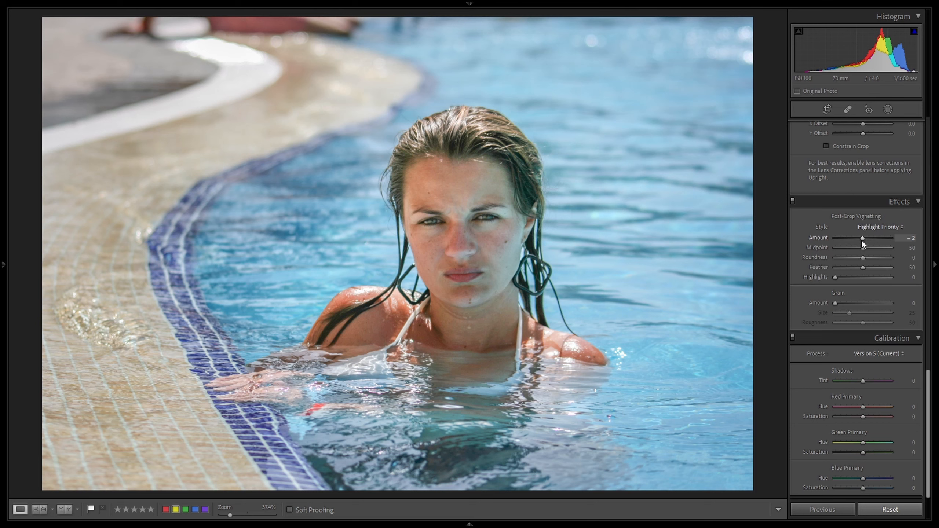
pyautogui.moveTo(862, 238); pyautogui.dragTo(851, 238)
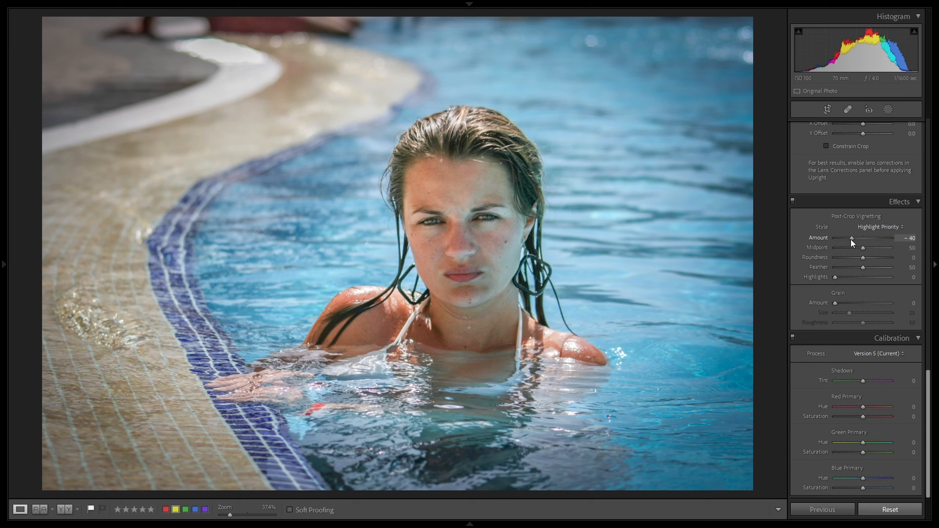
pyautogui.moveTo(851, 238); pyautogui.dragTo(847, 239)
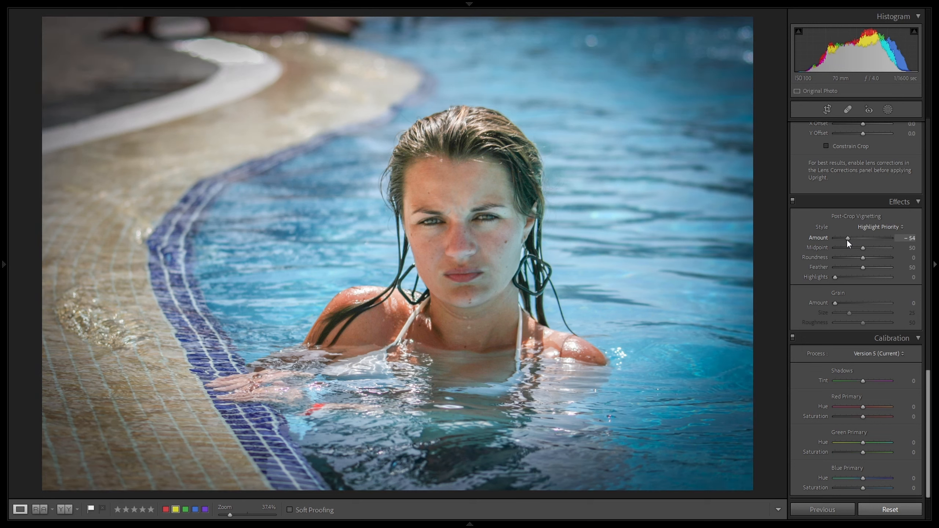
pyautogui.moveTo(855, 252)
pyautogui.mouseDown()
pyautogui.moveTo(872, 247)
pyautogui.moveTo(851, 238)
pyautogui.moveTo(859, 238)
pyautogui.mouseUp()
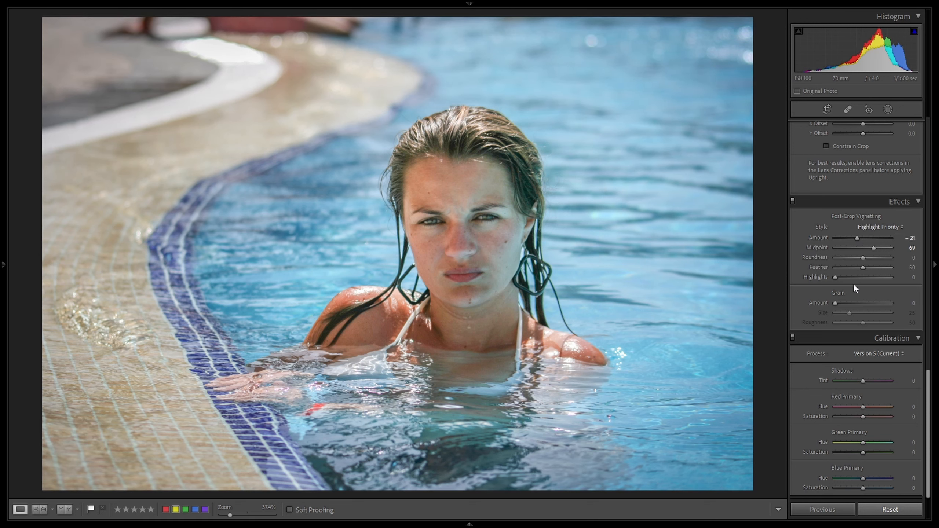
# Step: Compare the photo with the Effects switched off and on, and with all settings reset before undoing that reset
pyautogui.click(795, 200)
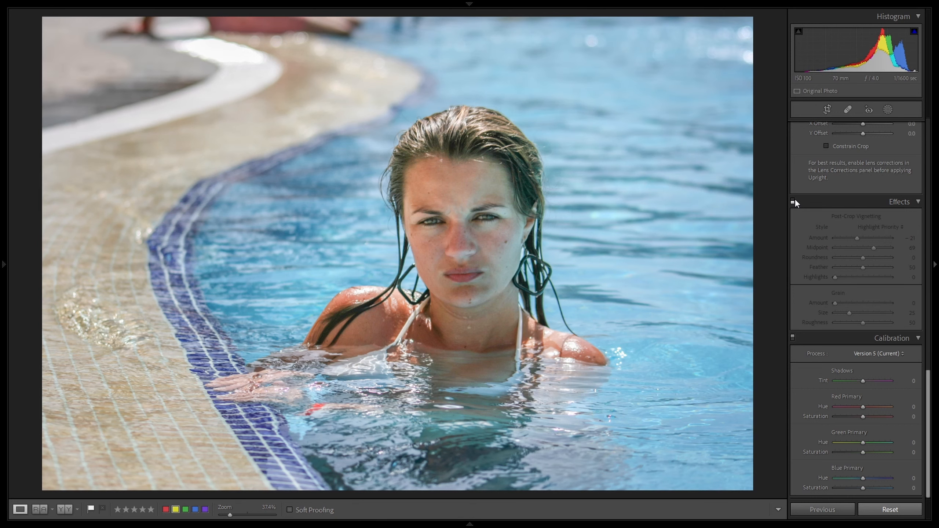
pyautogui.click(794, 200)
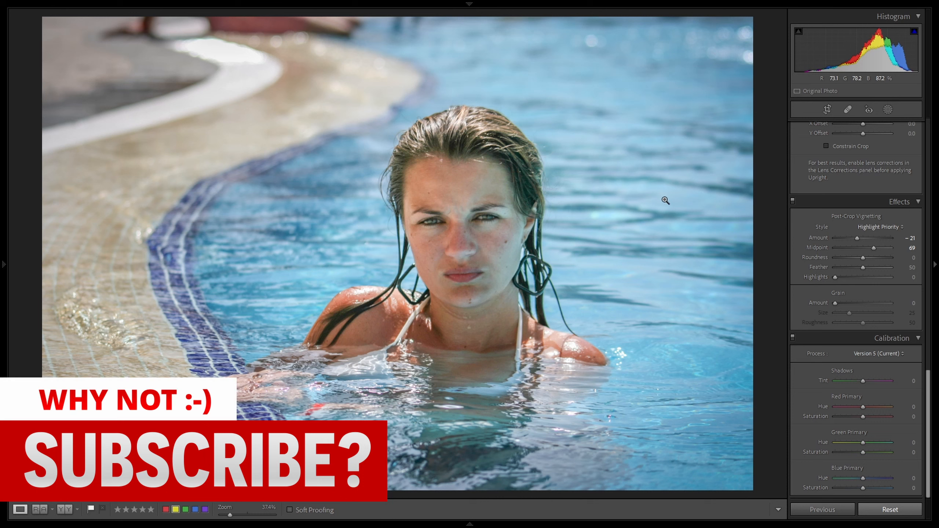
pyautogui.click(891, 510)
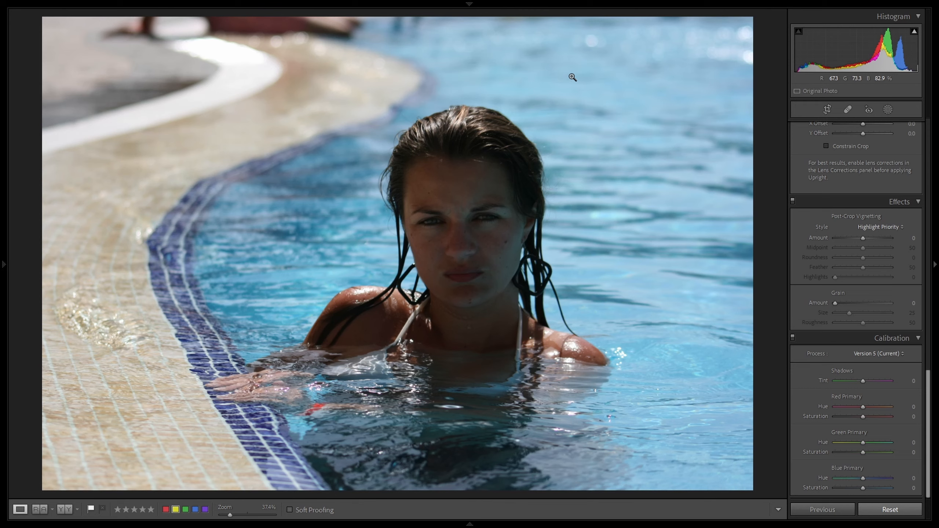
pyautogui.hotkey('ctrl', 'z')
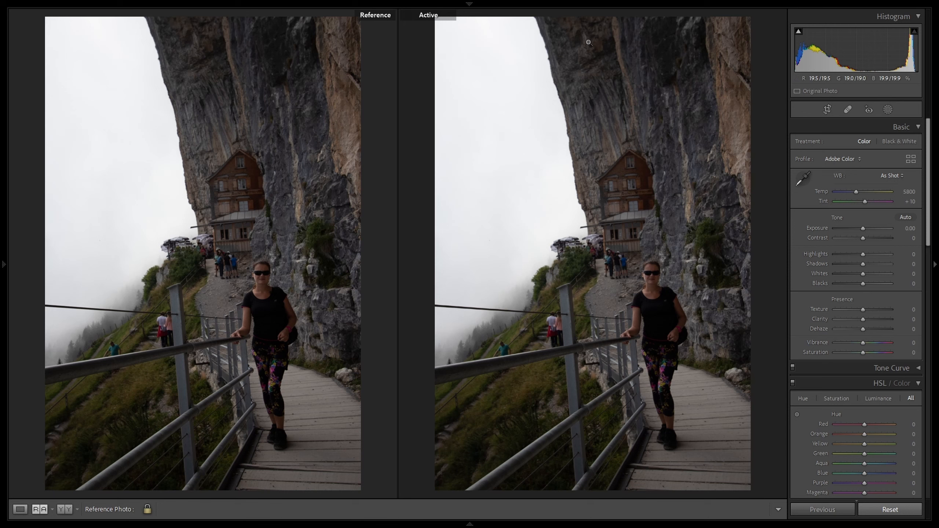
# Step: Set the global Highlights to -100 and Shadows to +100 on the active cliff walkway photo
pyautogui.moveTo(864, 255); pyautogui.dragTo(831, 255)
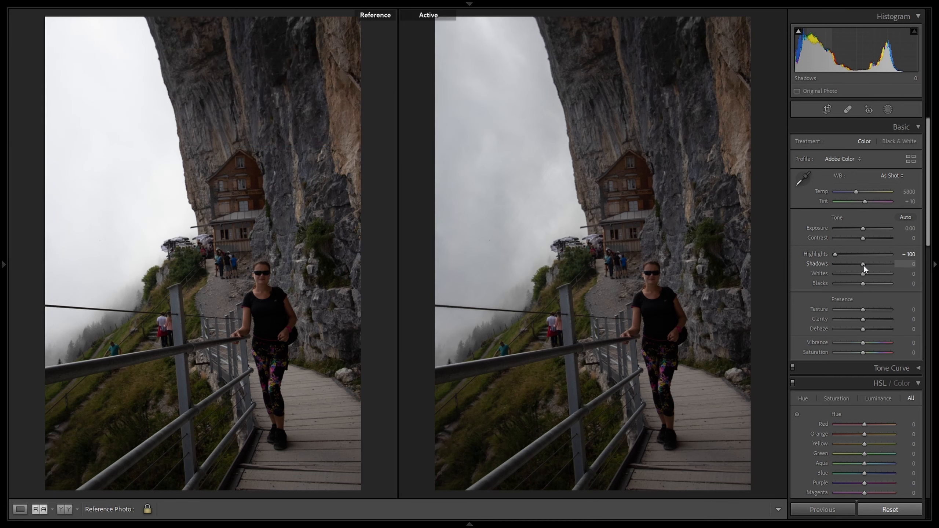
pyautogui.moveTo(865, 265); pyautogui.dragTo(898, 270)
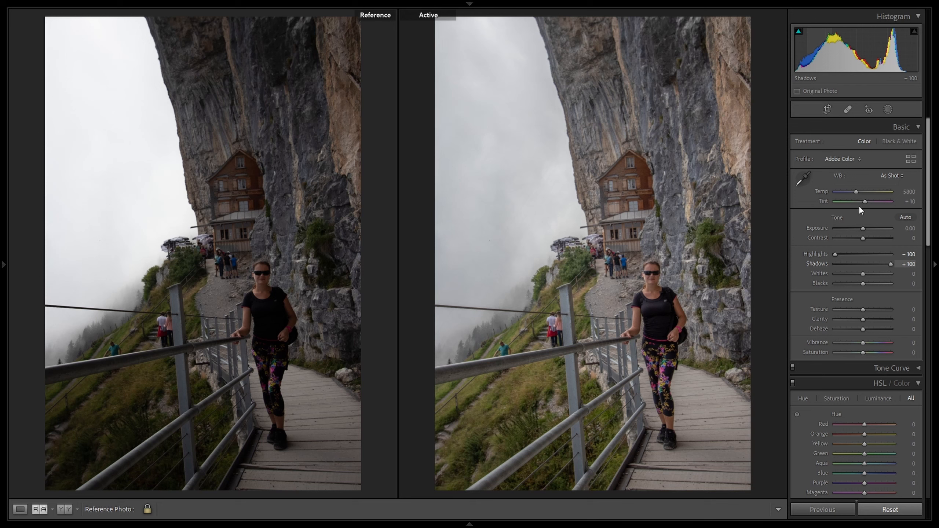
# Step: Add a tall radial gradient mask around the woman on the walkway with Highlights -97, Shadows 100 and Exposure 0.44
pyautogui.click(889, 113)
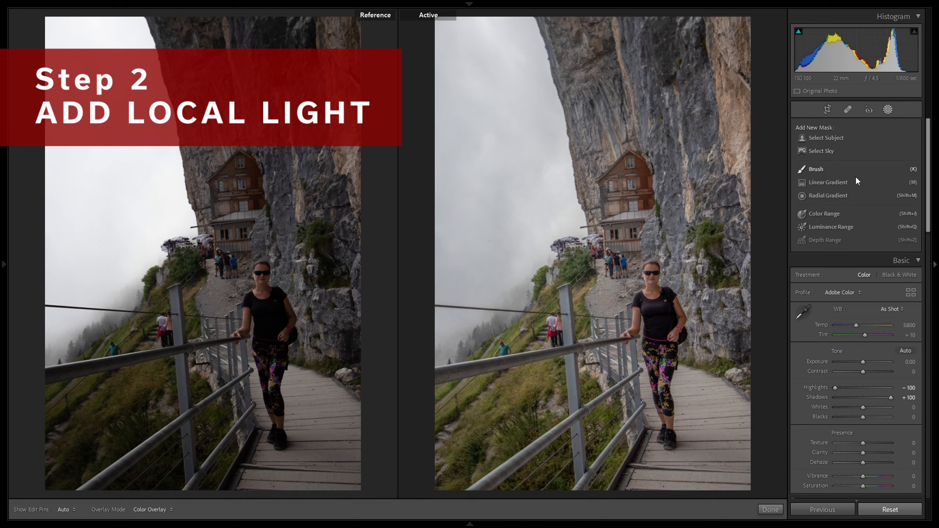
pyautogui.click(828, 196)
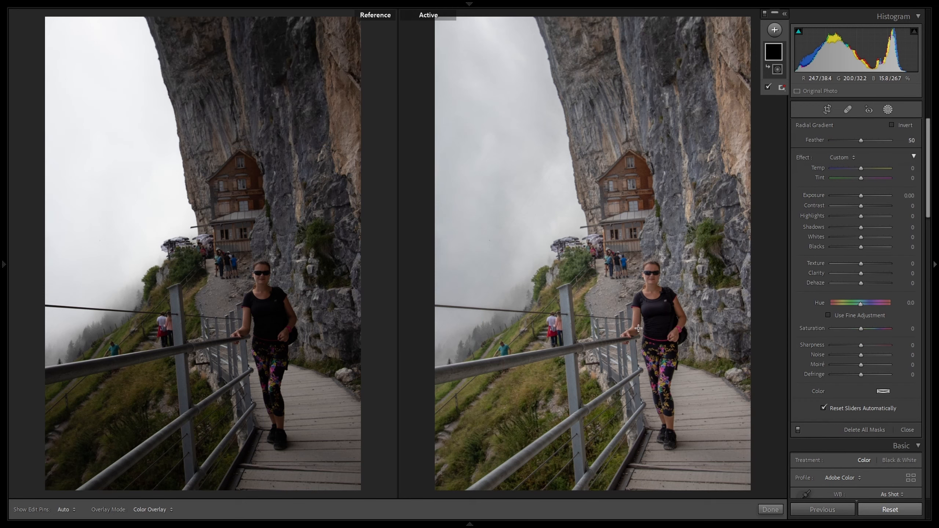
pyautogui.moveTo(653, 342); pyautogui.dragTo(445, 57)
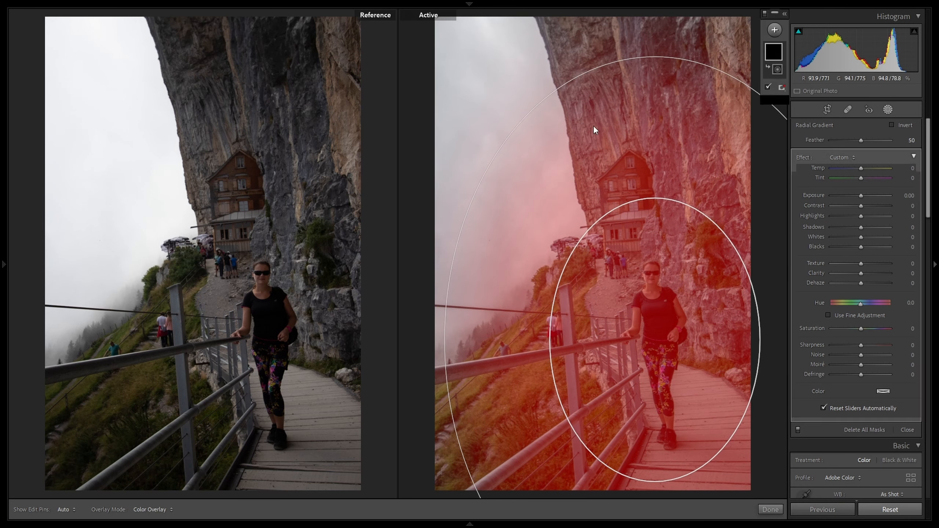
pyautogui.moveTo(861, 224); pyautogui.dragTo(865, 196)
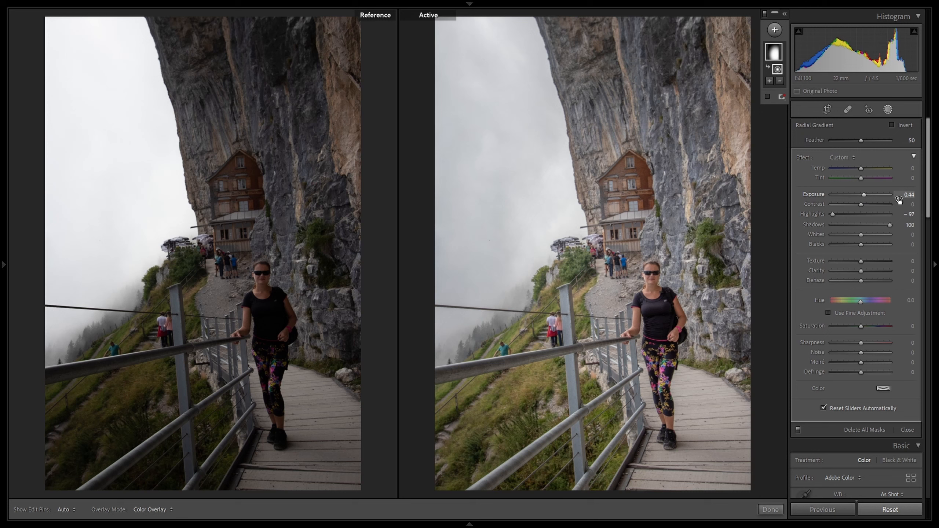
# Step: Finish the radial mask, add a Select Subject mask for the woman on the walkway, and hide the mask overlay
pyautogui.click(771, 509)
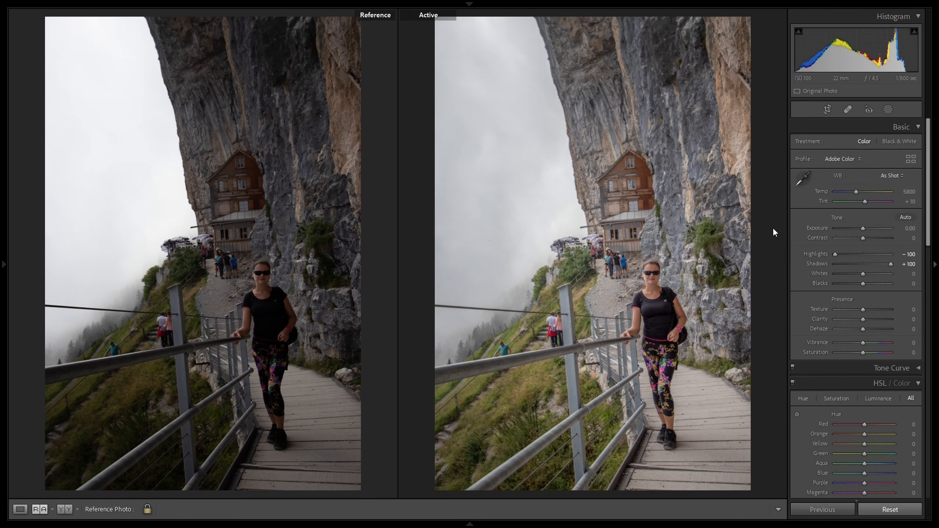
pyautogui.click(888, 110)
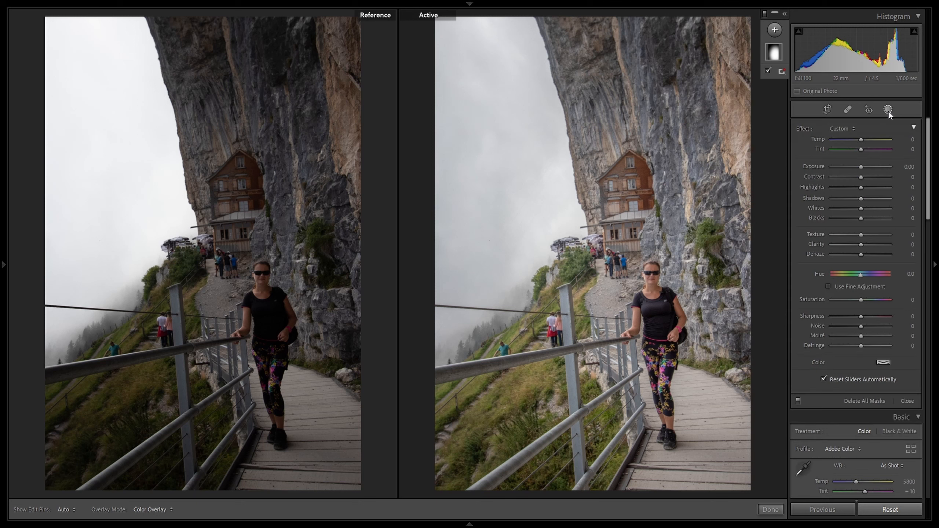
pyautogui.click(773, 30)
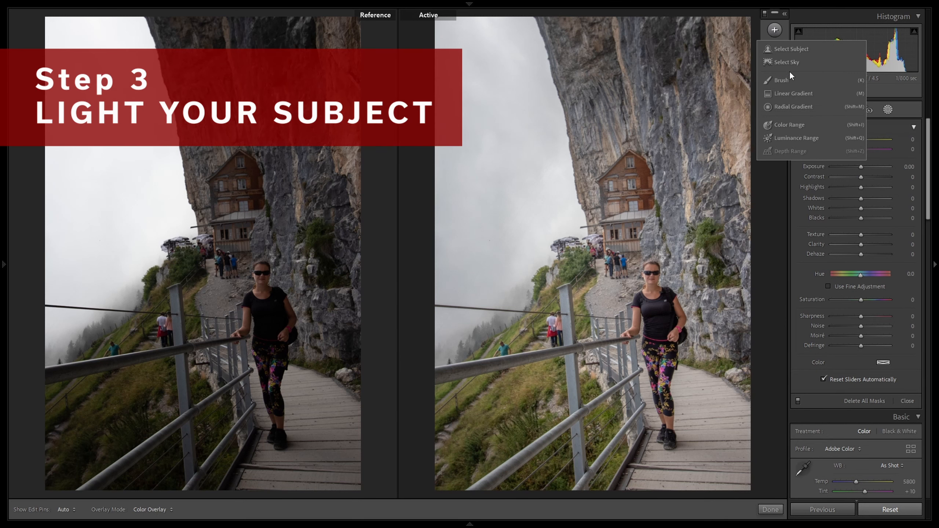
pyautogui.click(793, 50)
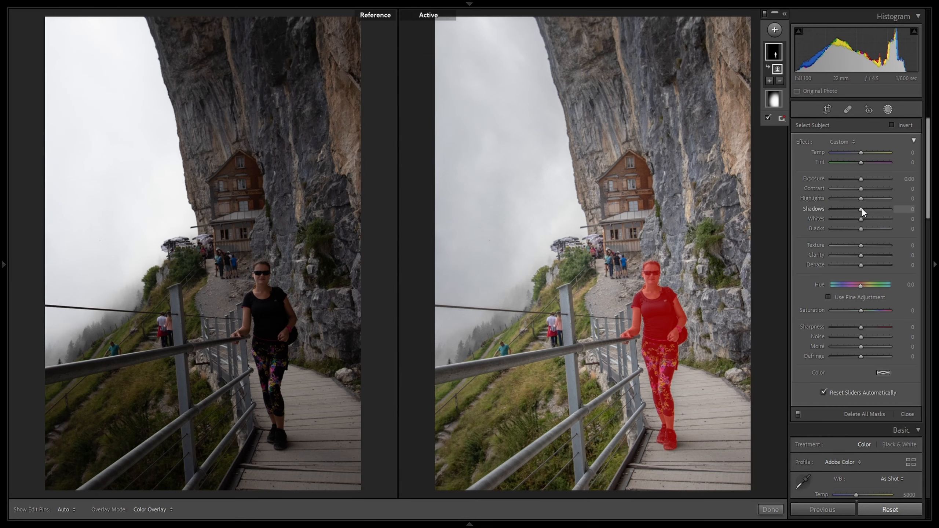
pyautogui.press('o')
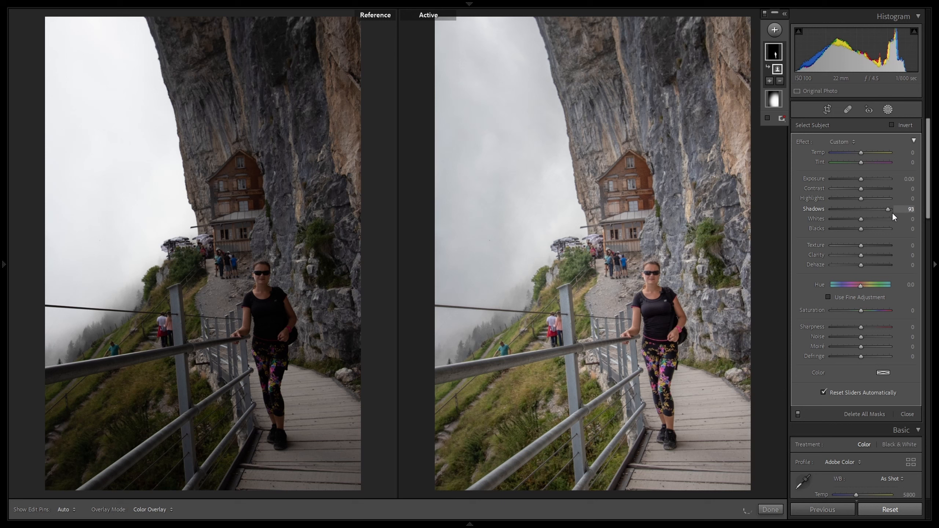
# Step: Set the subject mask's Shadows to 100 and Highlights to -100, fine-tune its Exposure and Contrast, and finish masking
pyautogui.moveTo(853, 214); pyautogui.dragTo(829, 197)
pyautogui.moveTo(858, 178); pyautogui.dragTo(860, 177)
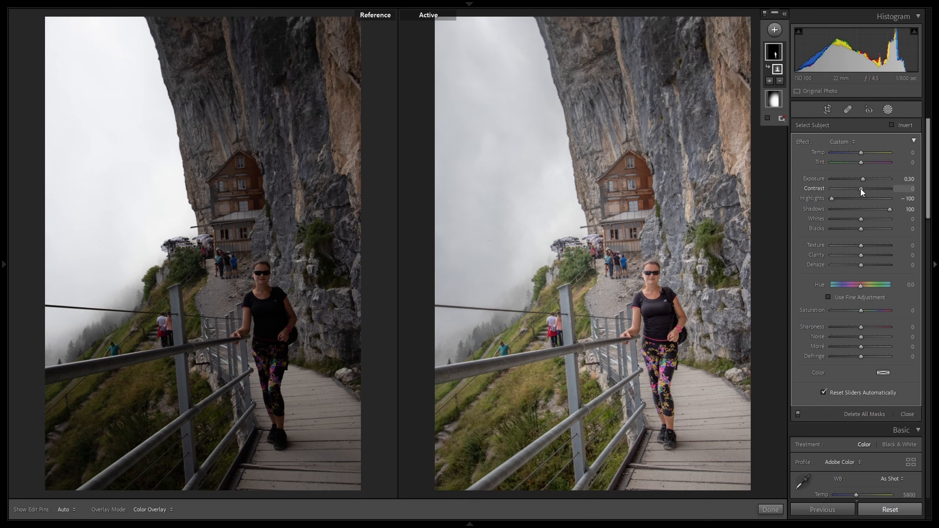
pyautogui.moveTo(868, 189); pyautogui.dragTo(862, 180)
pyautogui.click(771, 510)
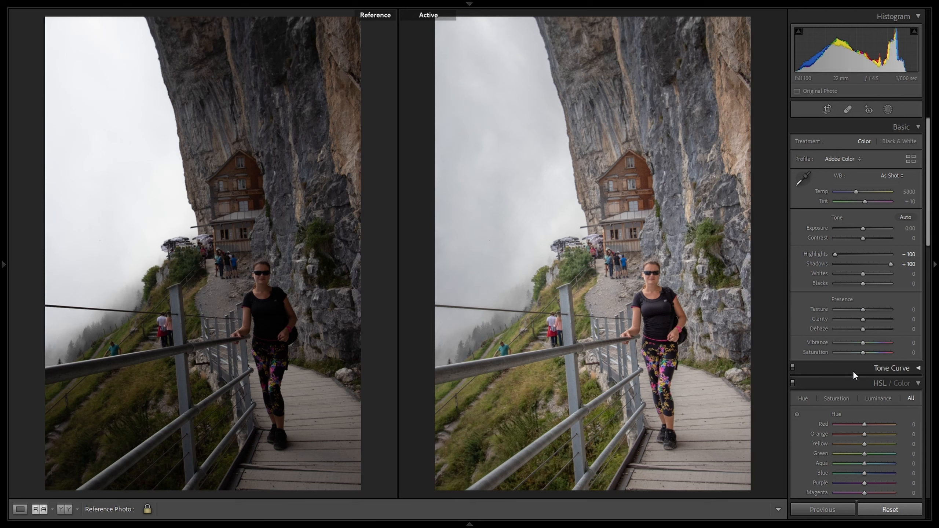
# Step: Add a subtle dark post-crop vignette to the walkway photo by lowering its Amount slightly
pyautogui.scroll(-15, 853, 371)
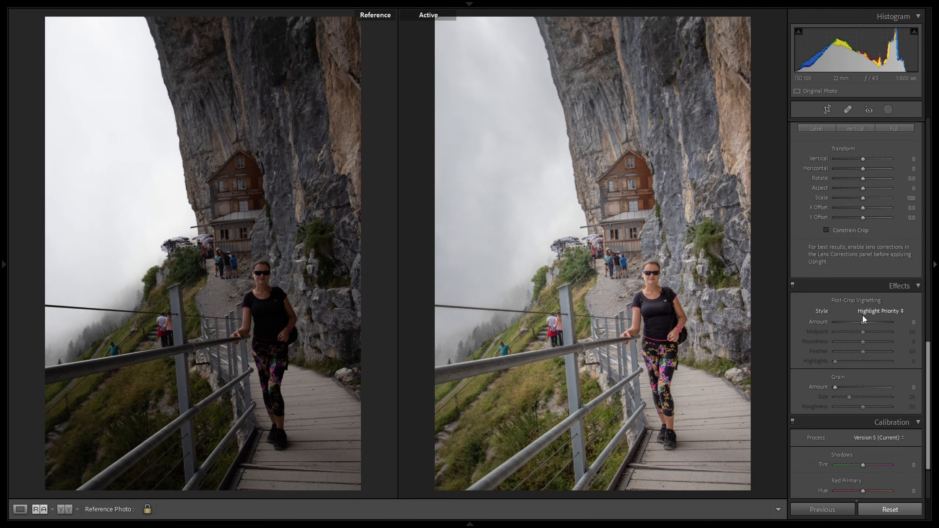
pyautogui.moveTo(861, 320); pyautogui.dragTo(858, 323)
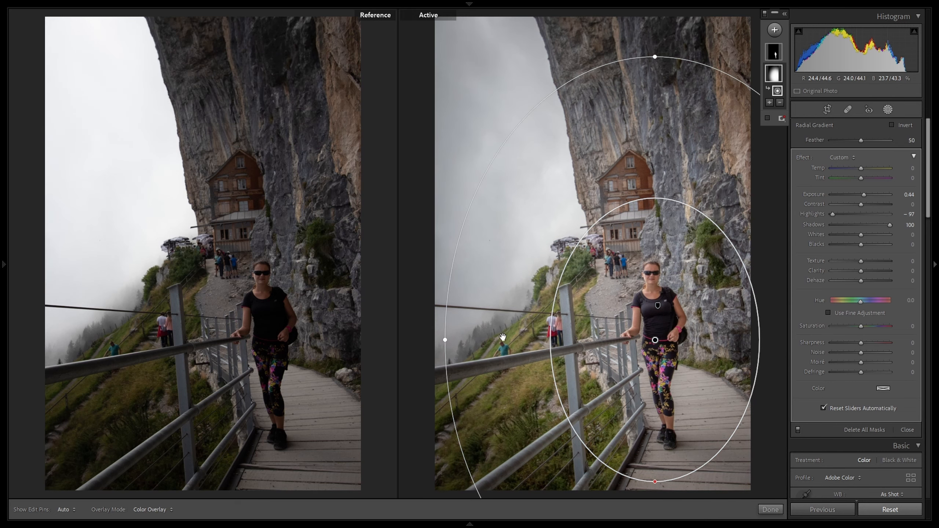
# Step: Enlarge the radial gradient around the woman, shift it down and to the right, and set its Exposure to 0.71
pyautogui.moveTo(445, 339); pyautogui.dragTo(399, 339)
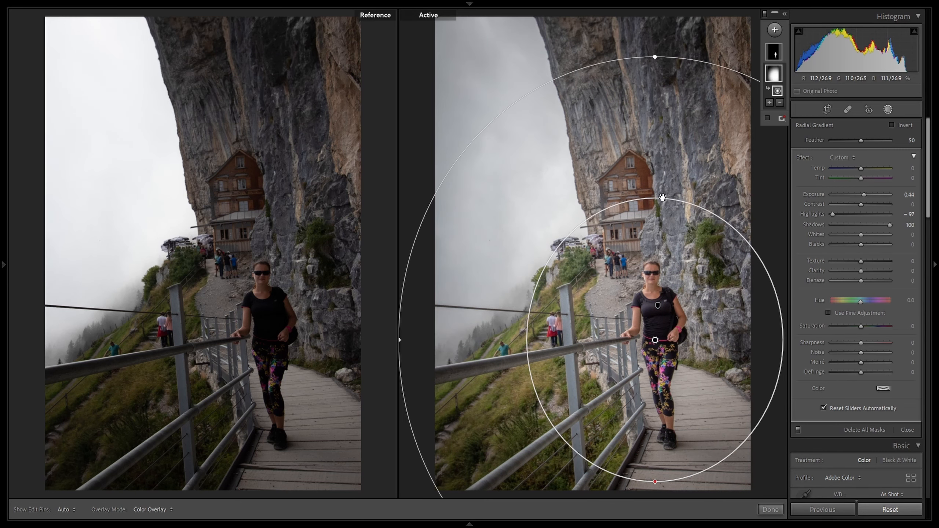
pyautogui.moveTo(656, 57); pyautogui.dragTo(653, 8)
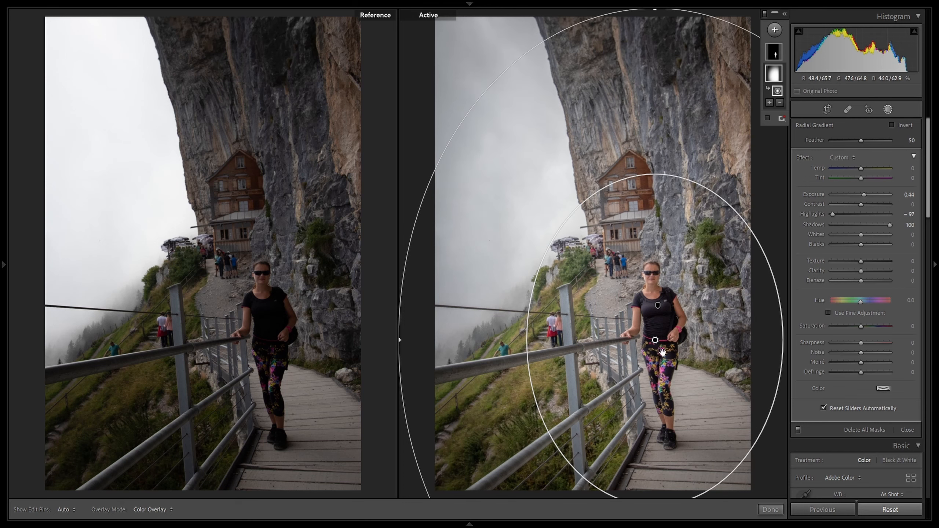
pyautogui.moveTo(662, 353); pyautogui.dragTo(705, 376)
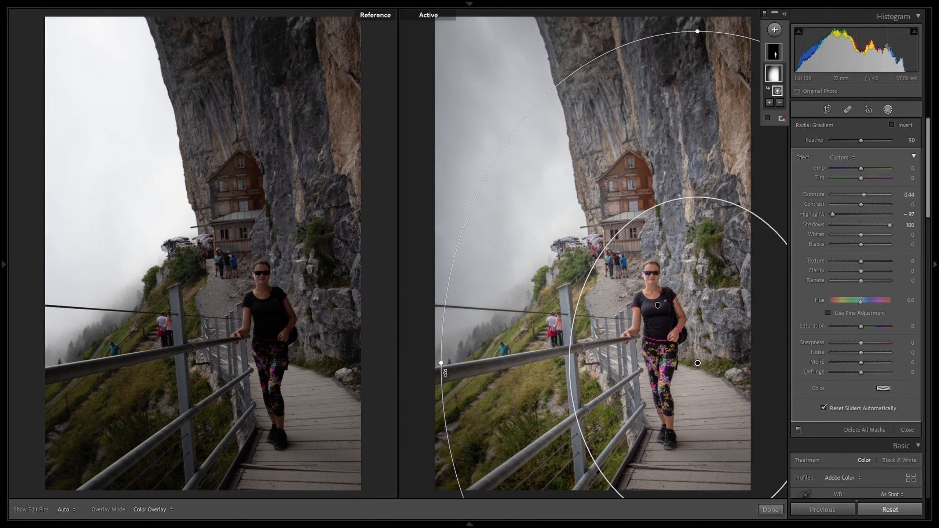
pyautogui.moveTo(441, 363); pyautogui.dragTo(413, 363)
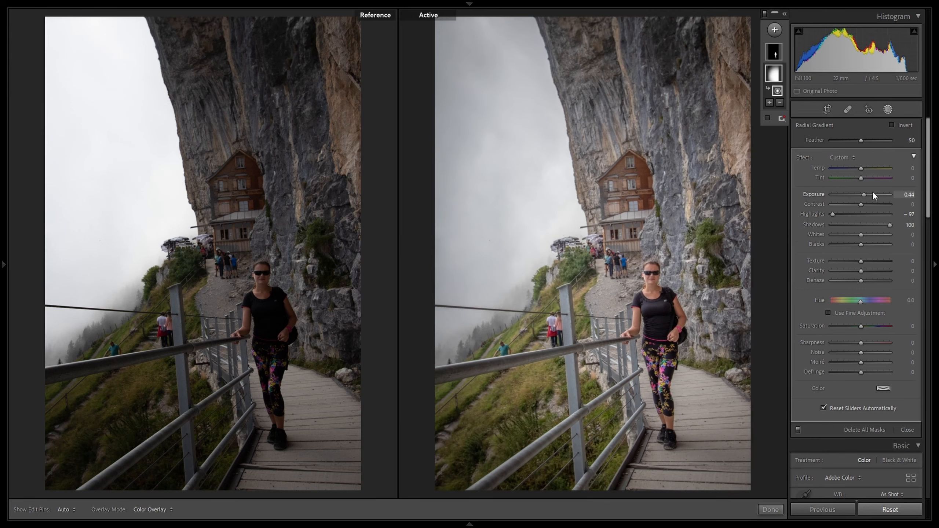
pyautogui.moveTo(867, 194); pyautogui.dragTo(868, 195)
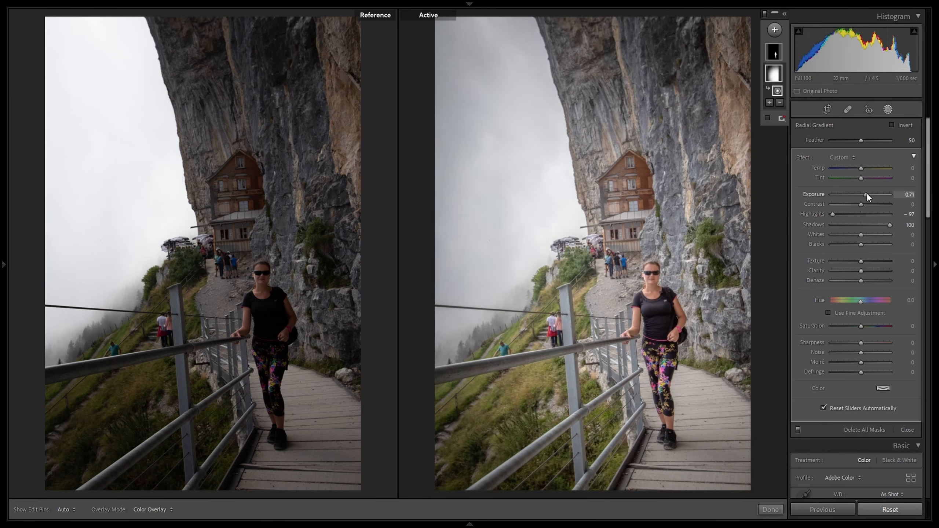
pyautogui.click(770, 510)
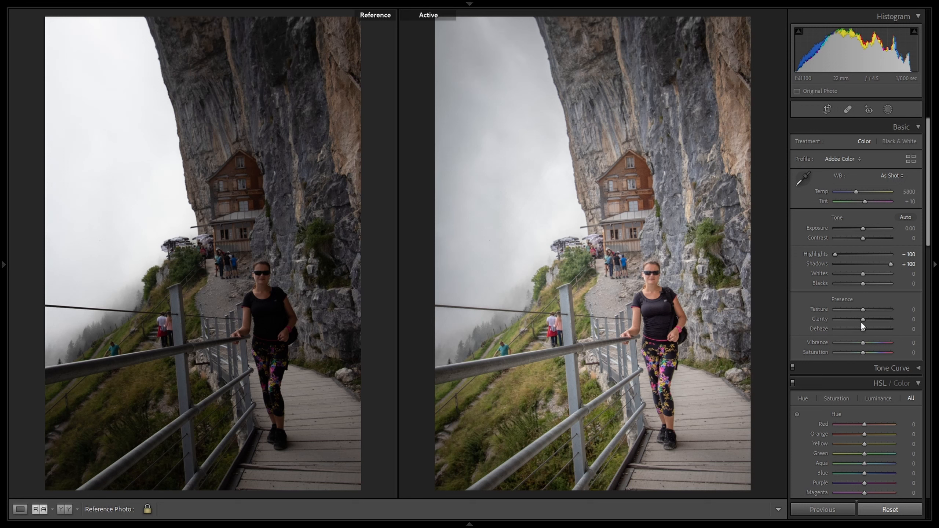
# Step: Set the walkway photo's global Clarity to +7 and Dehaze to +5
pyautogui.moveTo(863, 318); pyautogui.dragTo(865, 330)
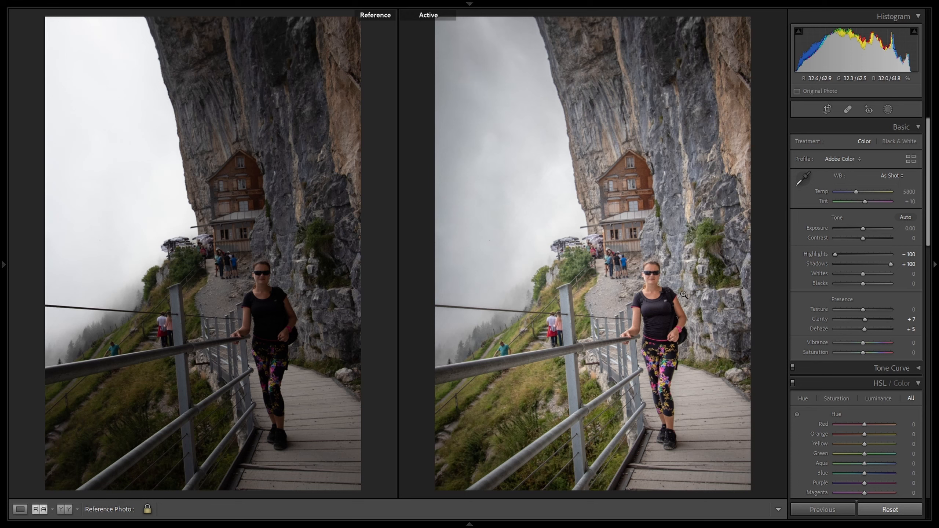
# Step: Open the second pool portrait, IMG_3036.JPG / Copy 3, on its own without the reference photo
pyautogui.moveTo(537, 526)
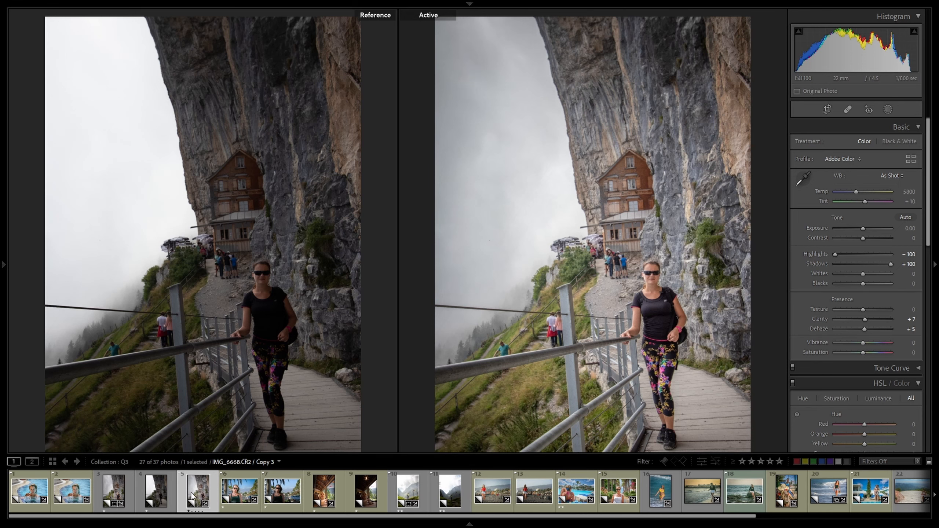
pyautogui.click(72, 502)
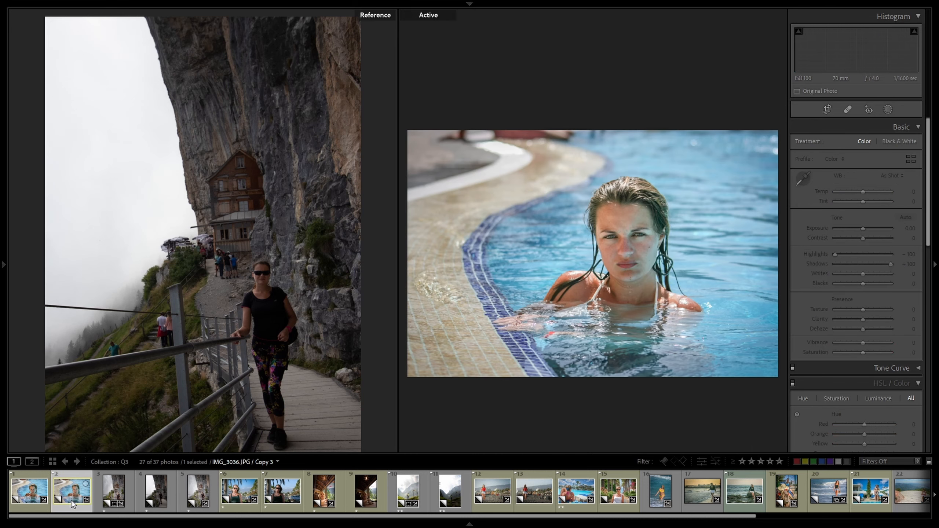
pyautogui.press('d')
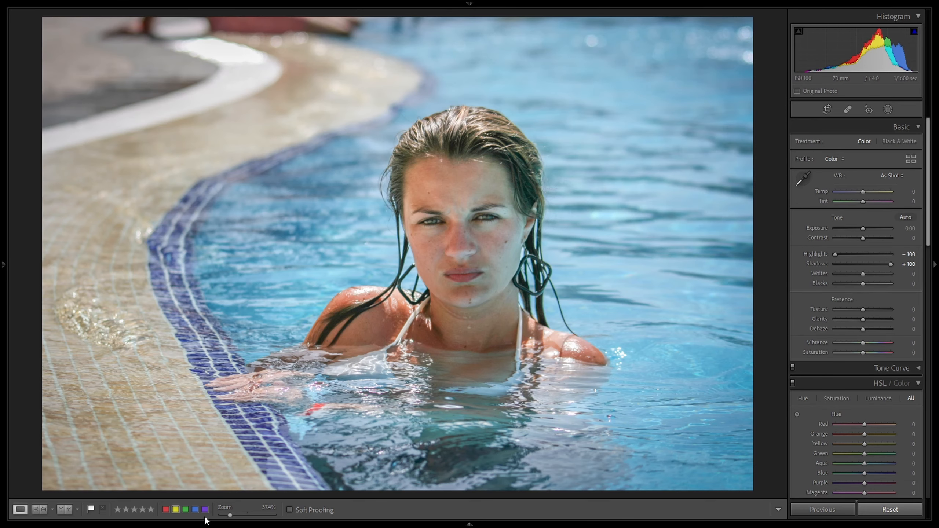
# Step: Copy all of the pool portrait's develop settings, including Mask 1 and Mask 2
pyautogui.moveTo(206, 521)
pyautogui.rightClick(65, 497)
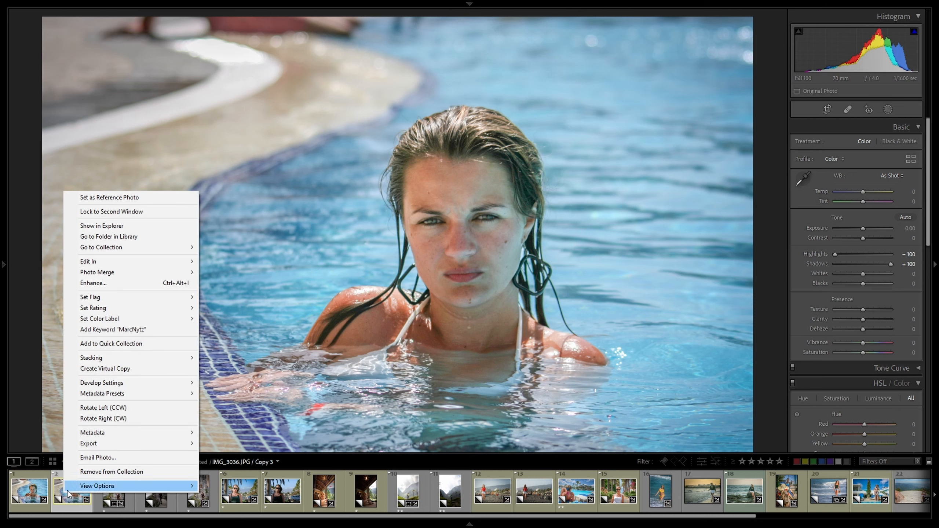
pyautogui.moveTo(129, 387)
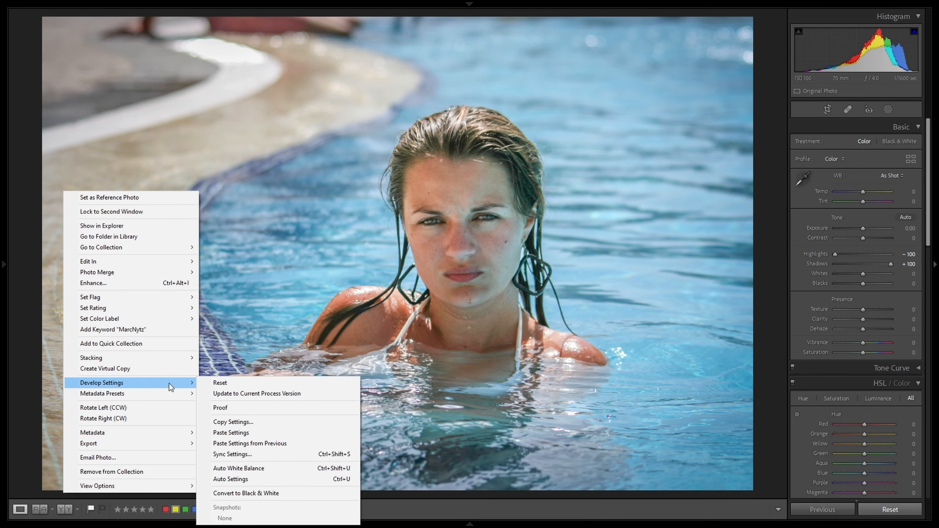
pyautogui.click(232, 421)
pyautogui.click(628, 215)
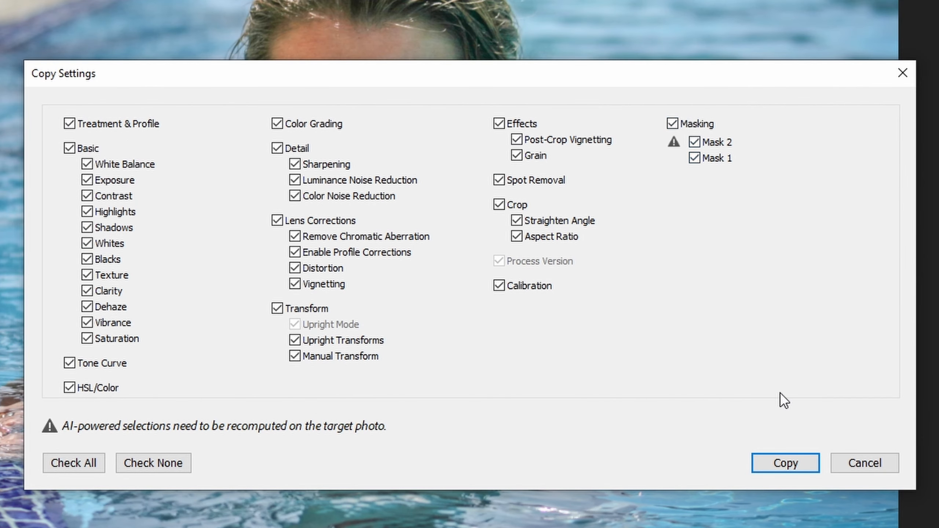
pyautogui.click(789, 458)
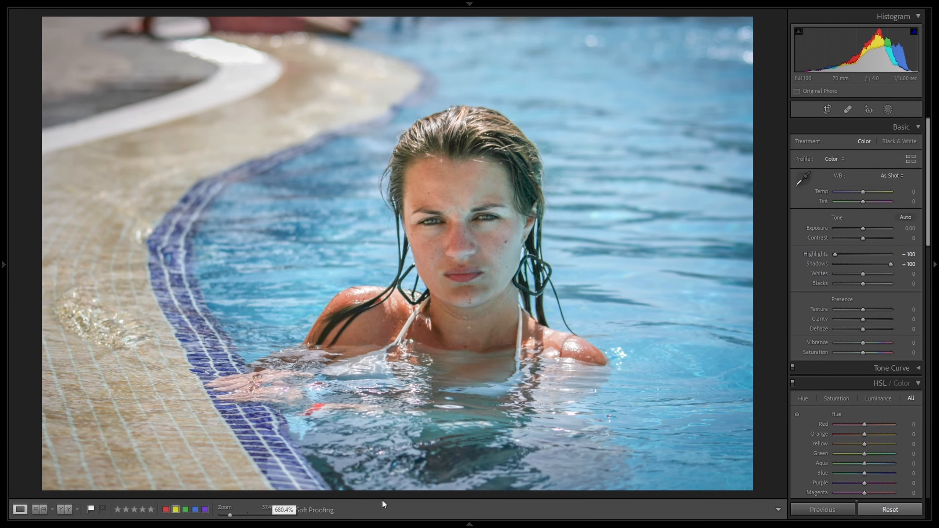
# Step: Paste the copied develop settings onto the unedited palm-street portrait IMG_2920.JPG / Copy 3
pyautogui.moveTo(472, 525)
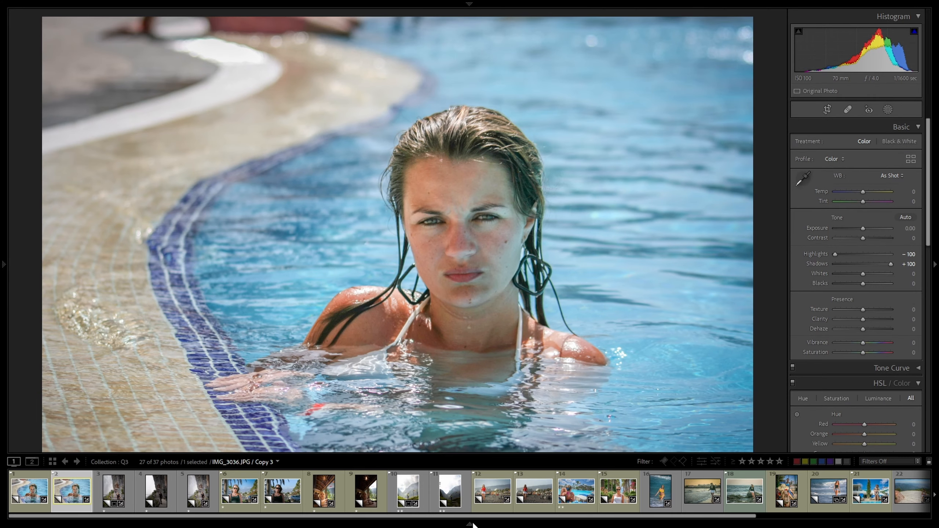
pyautogui.click(286, 494)
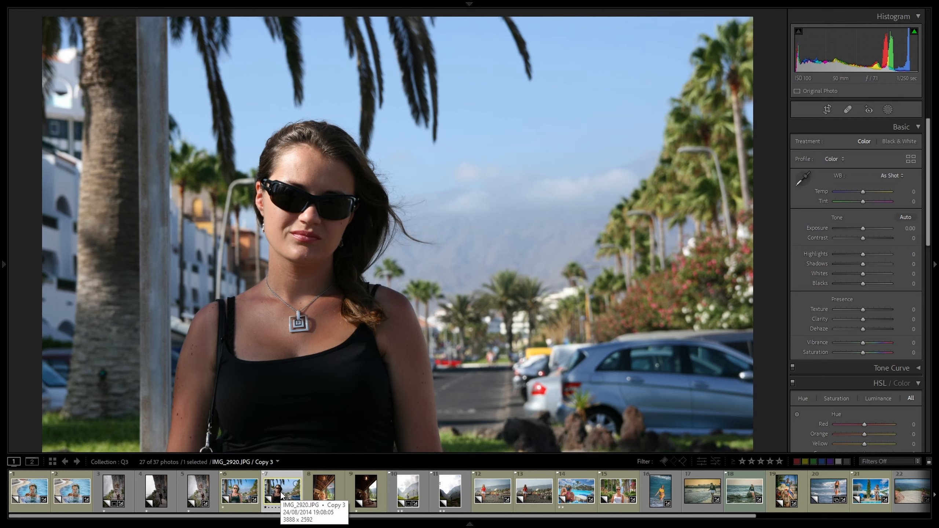
pyautogui.rightClick(282, 496)
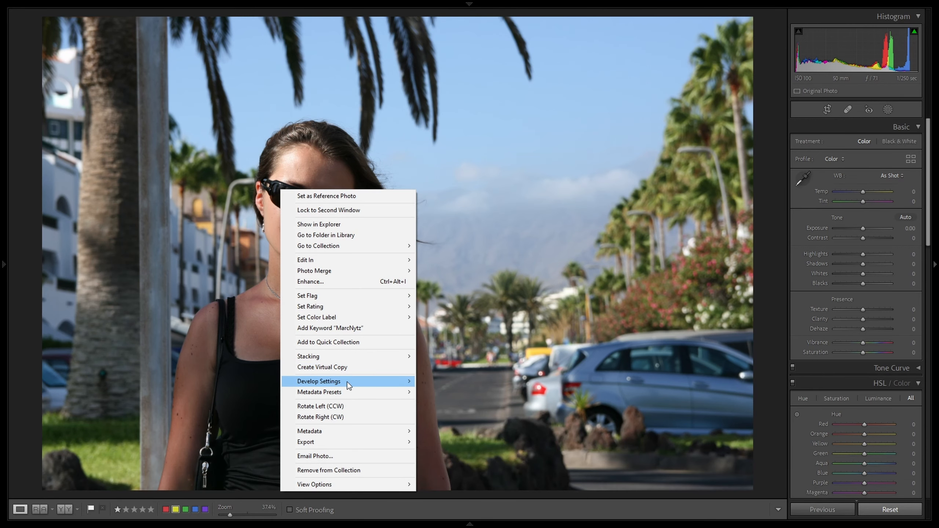
pyautogui.moveTo(351, 381)
pyautogui.click(464, 431)
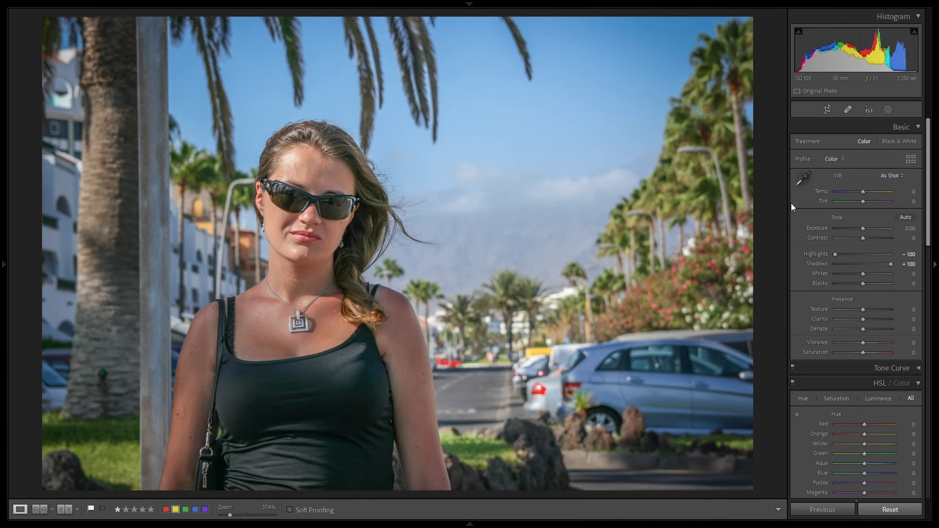
# Step: Reposition the pasted radial gradient around the woman's neck and enlarge it to cover her head and upper body
pyautogui.click(888, 110)
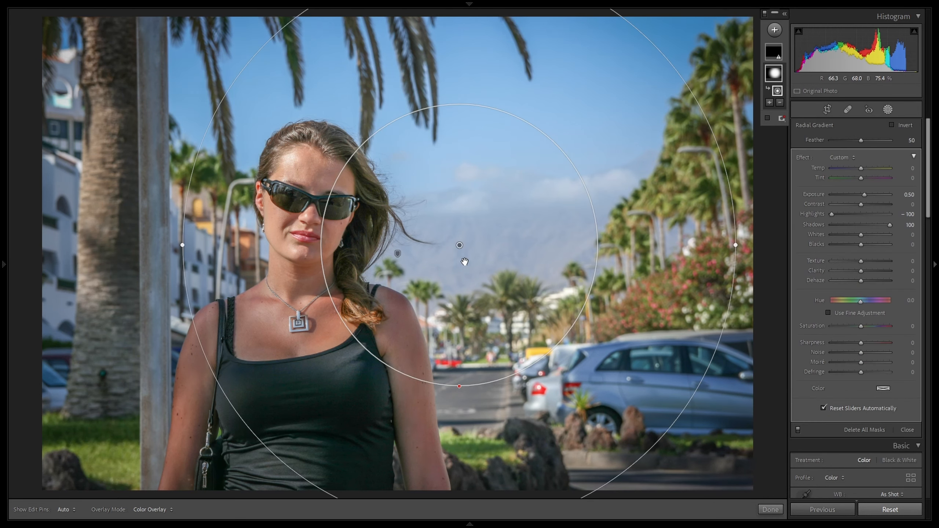
pyautogui.moveTo(459, 247)
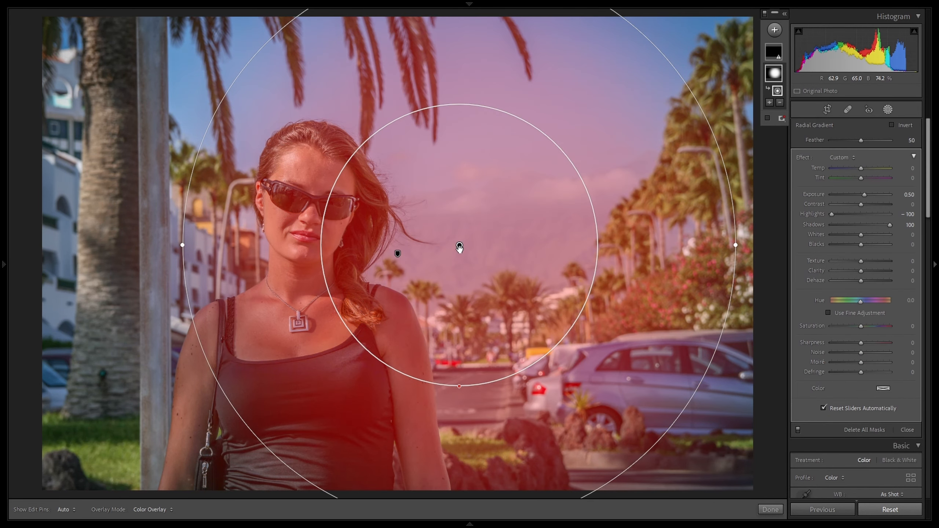
pyautogui.moveTo(460, 248); pyautogui.dragTo(302, 343)
pyautogui.moveTo(302, 61); pyautogui.dragTo(303, 6)
pyautogui.moveTo(579, 343); pyautogui.dragTo(755, 342)
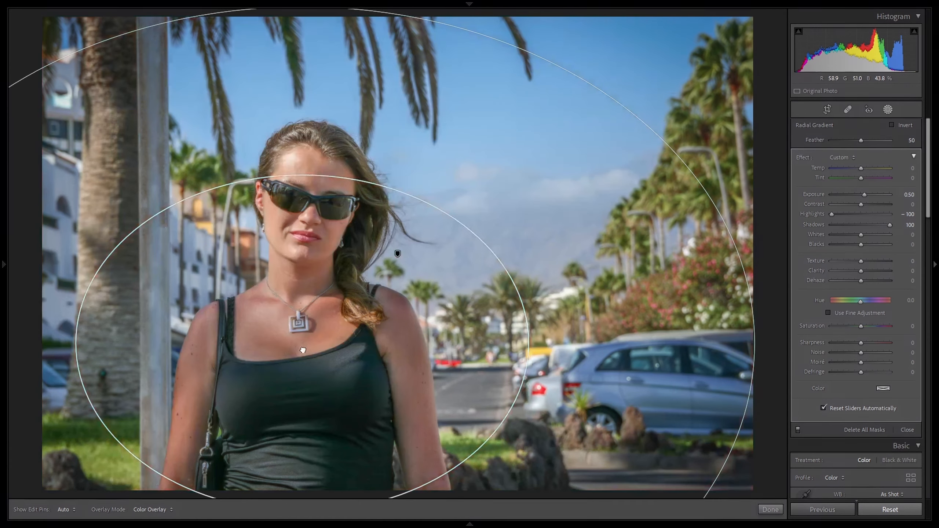
pyautogui.moveTo(302, 343); pyautogui.dragTo(309, 435)
pyautogui.moveTo(316, 103); pyautogui.dragTo(317, 17)
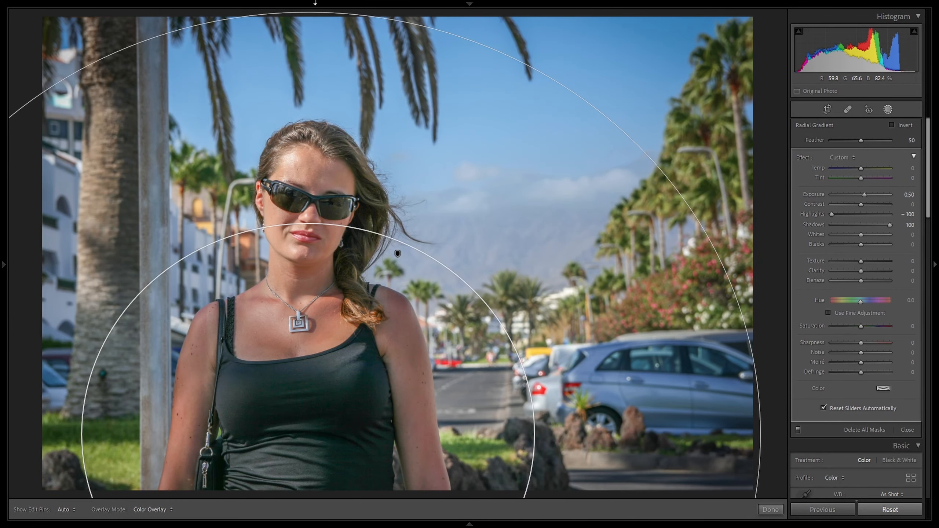
pyautogui.moveTo(307, 436)
pyautogui.moveTo(307, 436); pyautogui.dragTo(310, 525)
pyautogui.moveTo(311, 102); pyautogui.dragTo(311, 28)
pyautogui.moveTo(343, 452); pyautogui.dragTo(336, 201)
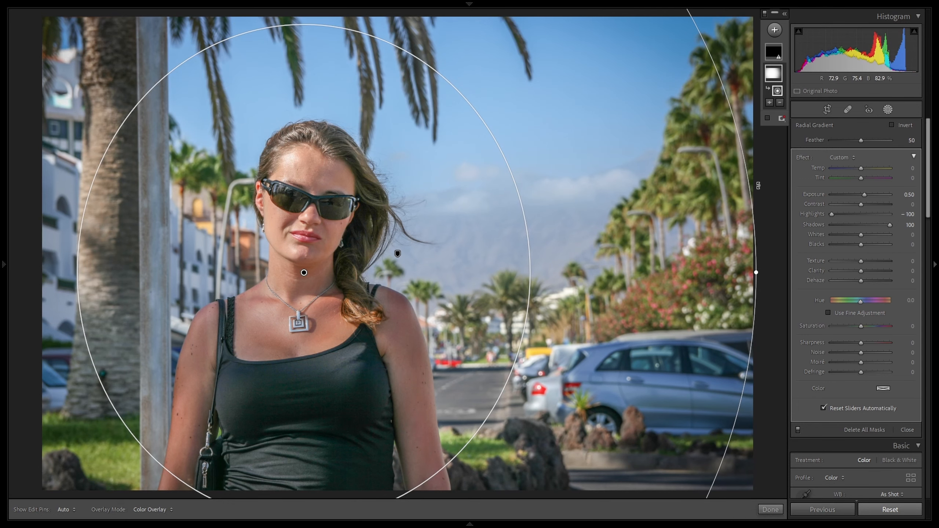
# Step: Recompute the pasted Select Subject mask for the palm-street portrait, raise its Contrast slightly, and finish masking
pyautogui.click(776, 55)
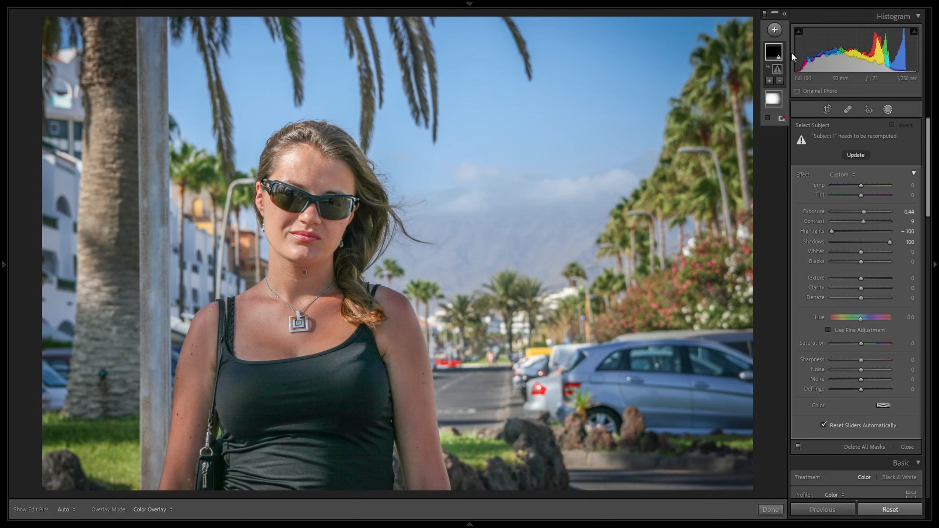
pyautogui.click(857, 155)
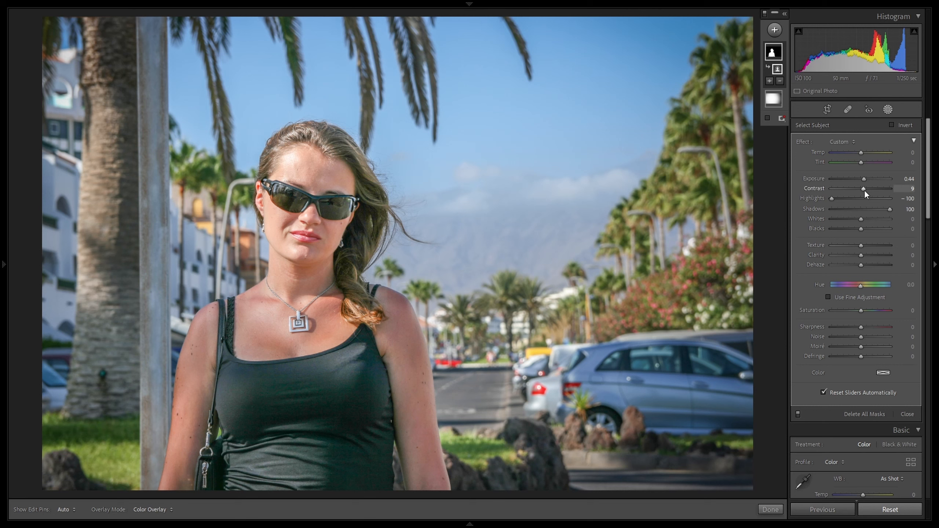
pyautogui.moveTo(864, 189)
pyautogui.mouseDown()
pyautogui.moveTo(880, 191)
pyautogui.moveTo(868, 191)
pyautogui.mouseUp()
pyautogui.click(771, 509)
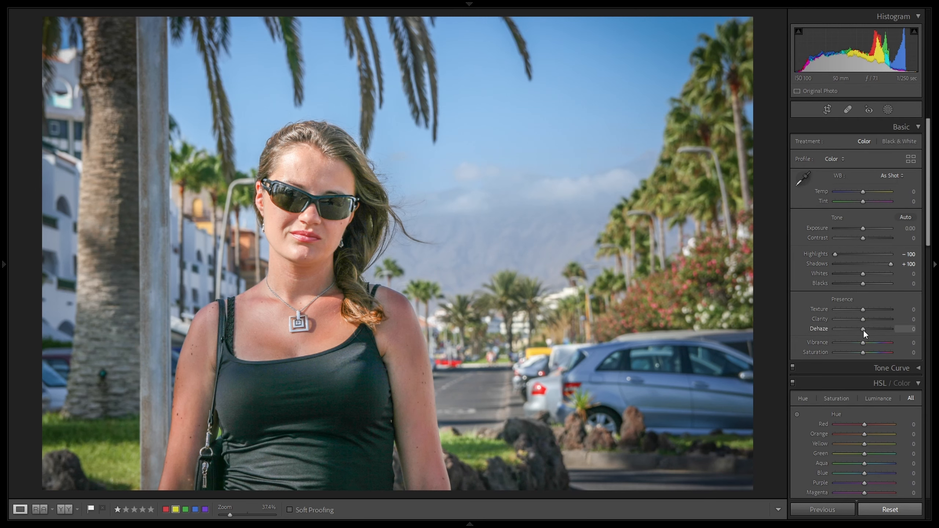
# Step: Set Dehaze to +12 and Clarity to +7 for the palm-street portrait
pyautogui.moveTo(866, 329); pyautogui.dragTo(865, 321)
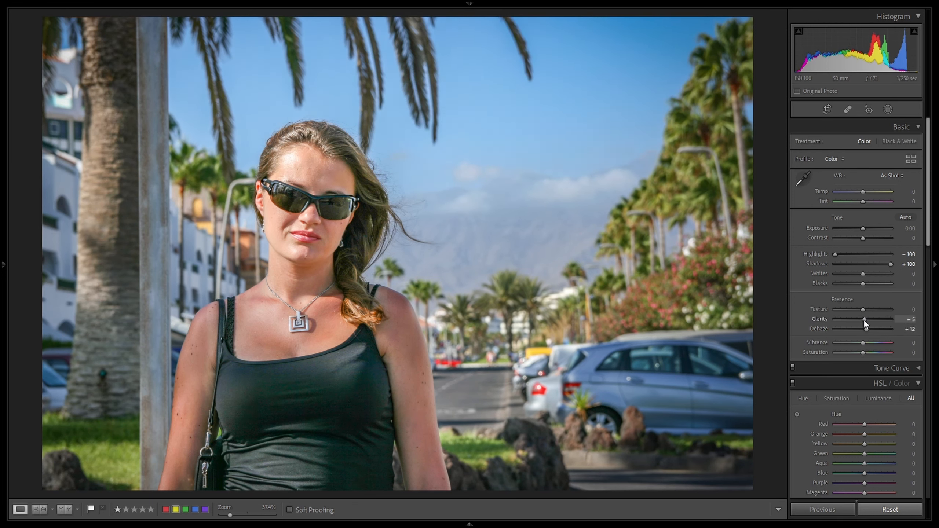
pyautogui.moveTo(864, 319); pyautogui.dragTo(865, 319)
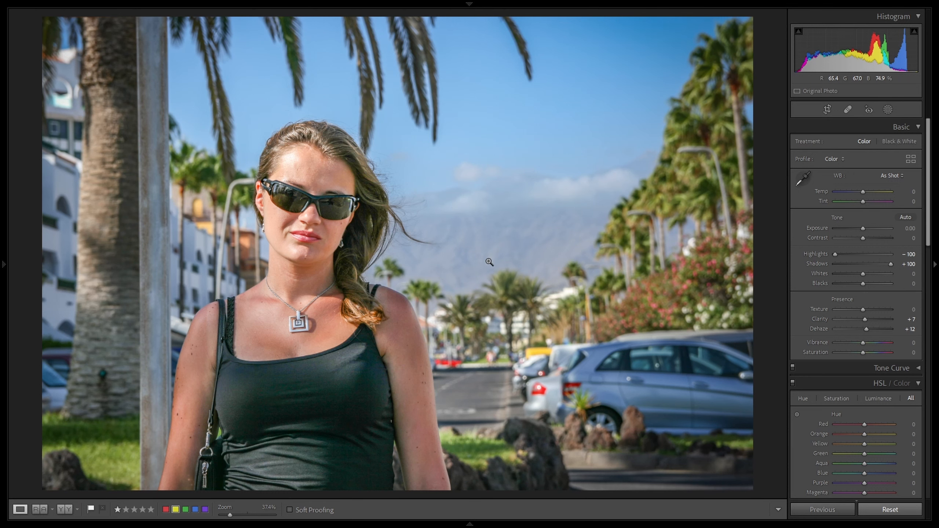
# Step: Compare the edited portrait with the original by resetting all develop settings and undoing the reset, twice
pyautogui.click(902, 510)
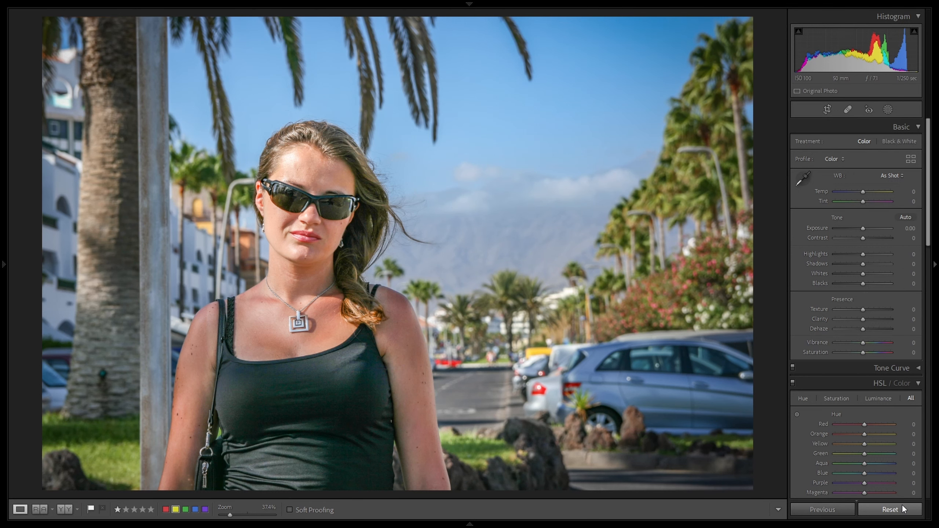
pyautogui.hotkey('ctrl', 'z')
pyautogui.click(902, 510)
pyautogui.hotkey('ctrl', 'z')
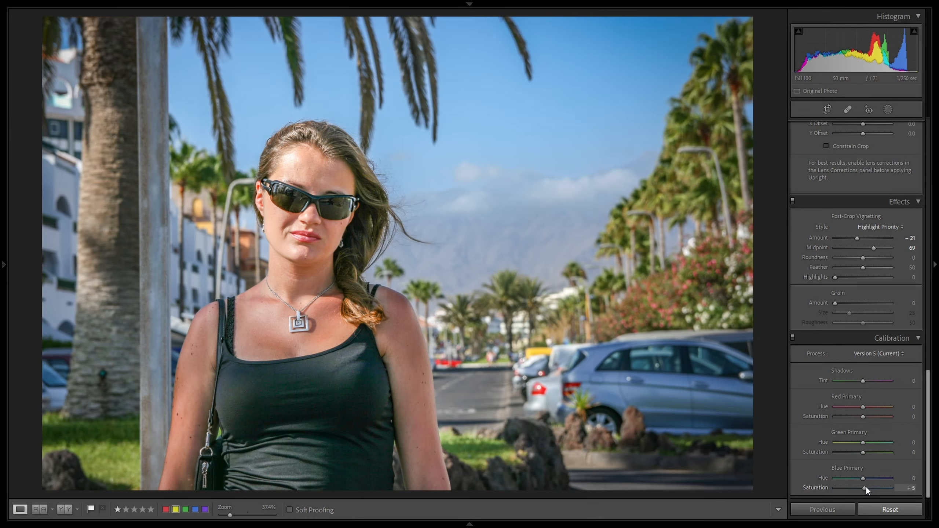
# Step: Raise the Blue Primary Saturation in the portrait's Calibration settings to +26
pyautogui.moveTo(867, 487); pyautogui.dragTo(872, 488)
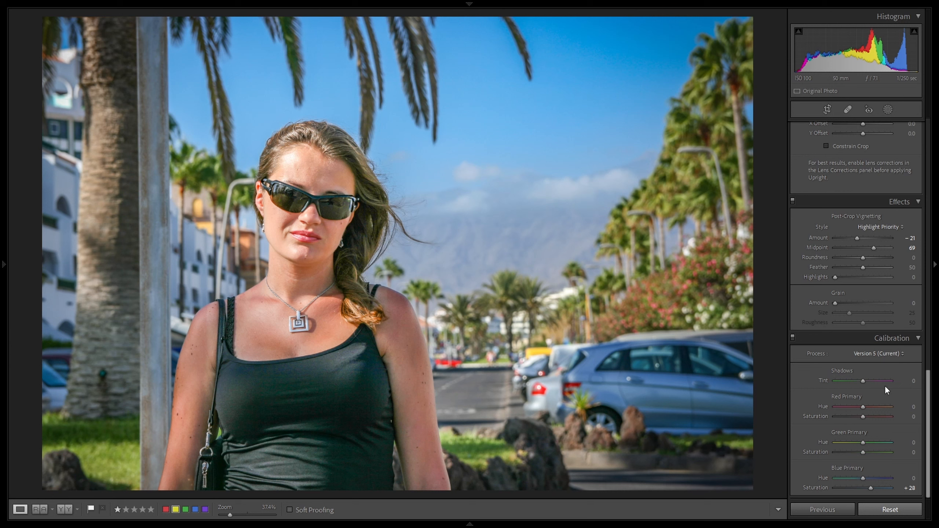
pyautogui.moveTo(871, 488); pyautogui.dragTo(871, 489)
# Step: Start a new develop preset named 4steps and assign it to a new preset group called Tutorial
pyautogui.moveTo(4, 259)
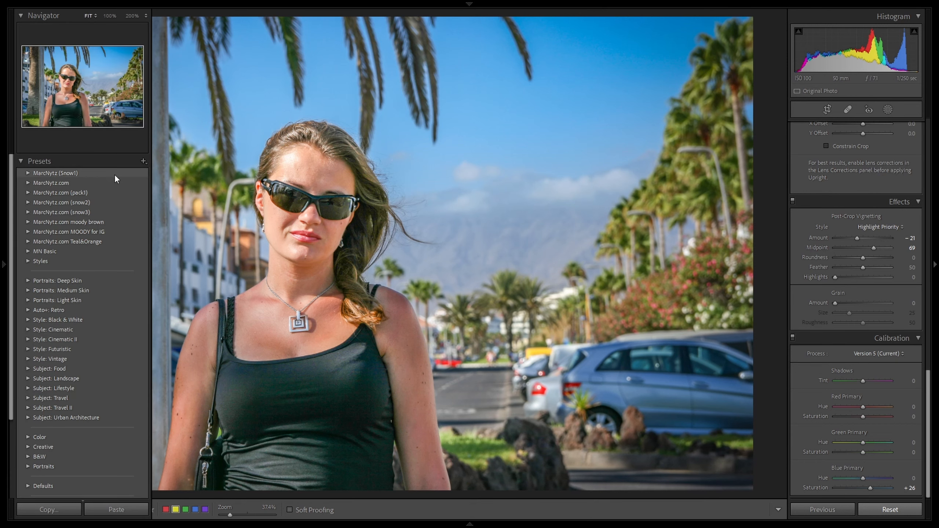
pyautogui.click(143, 162)
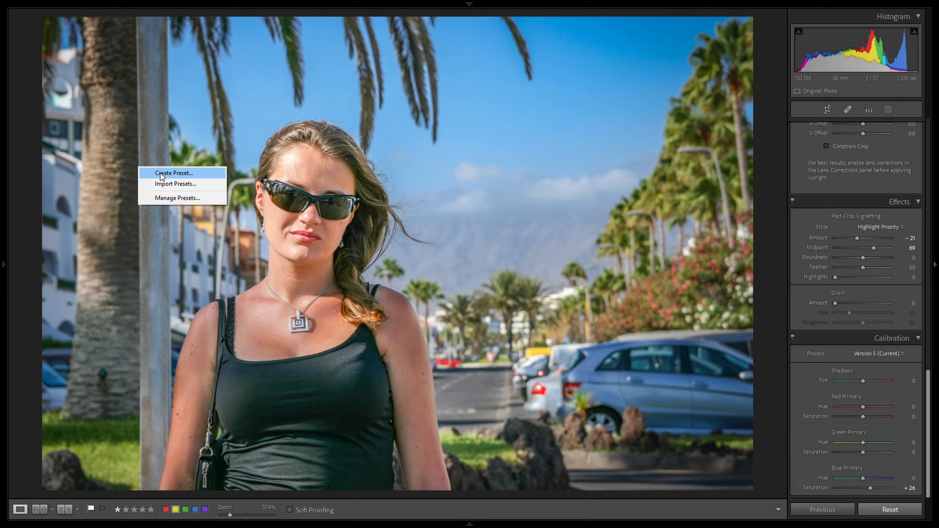
pyautogui.click(160, 172)
pyautogui.click(265, 55)
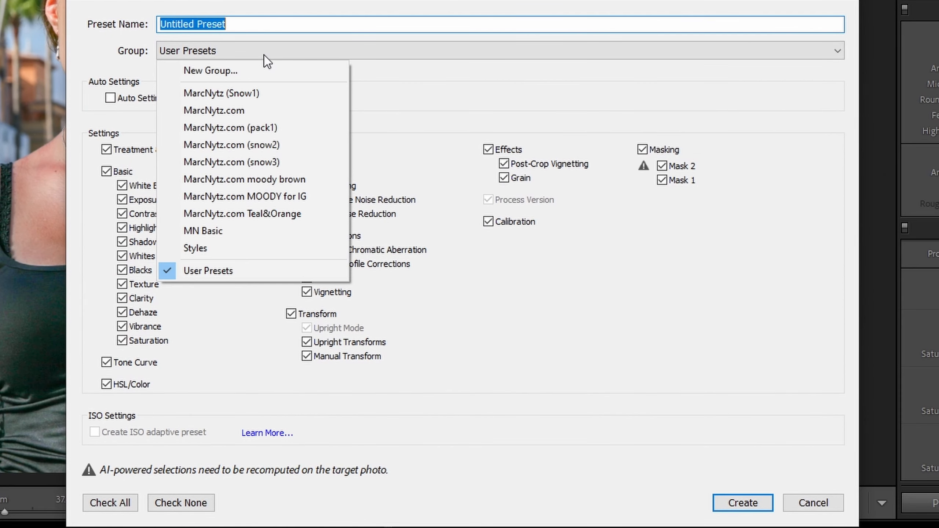
pyautogui.click(250, 67)
pyautogui.write('Tutorial')
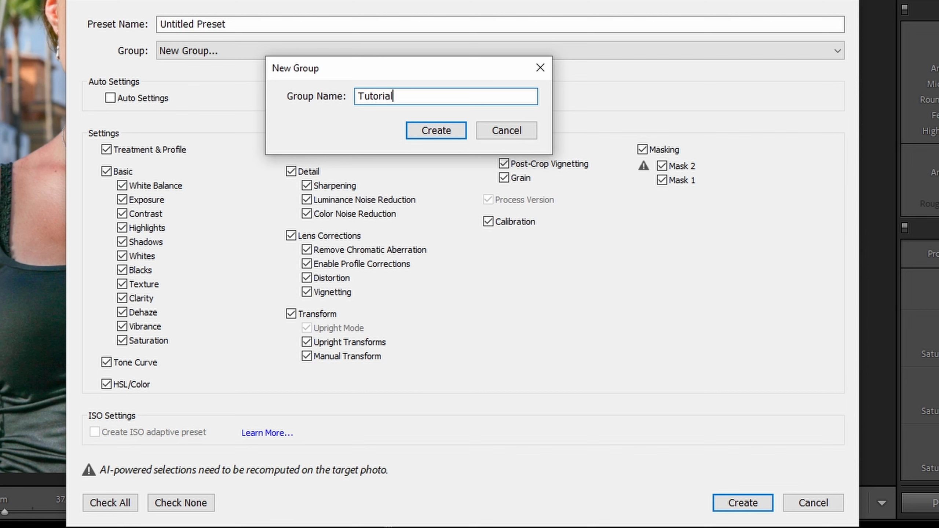
pyautogui.click(440, 133)
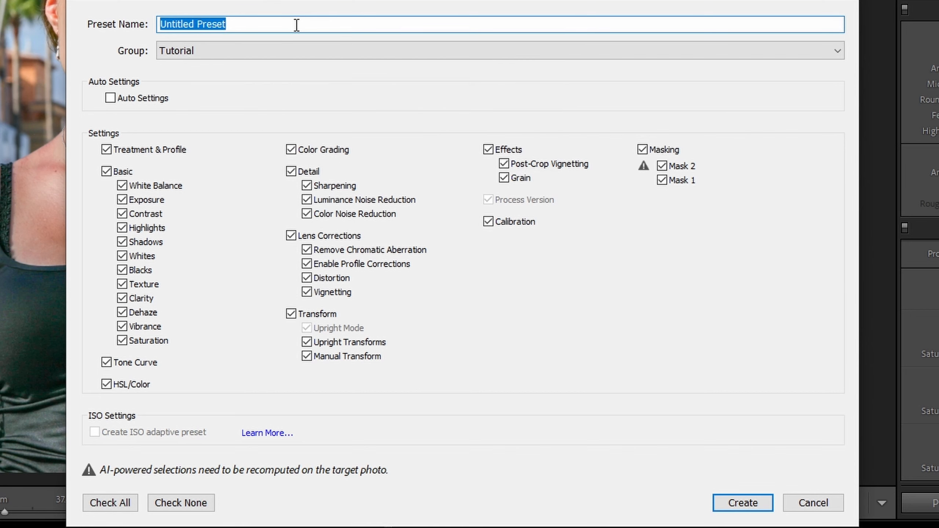
pyautogui.press('BackSpace')
pyautogui.write('4steps')
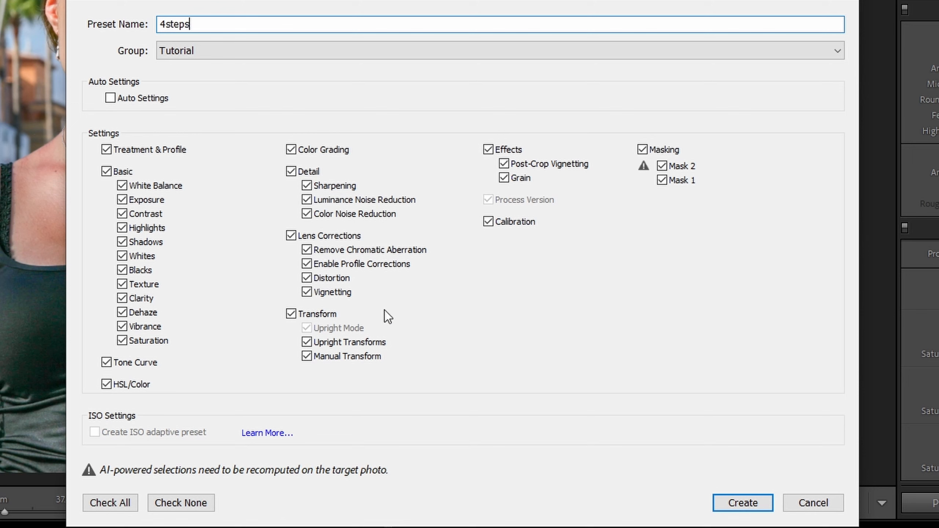
# Step: Limit the 4steps preset to the Basic, Calibration and Masking settings with both masks, and create it
pyautogui.click(175, 503)
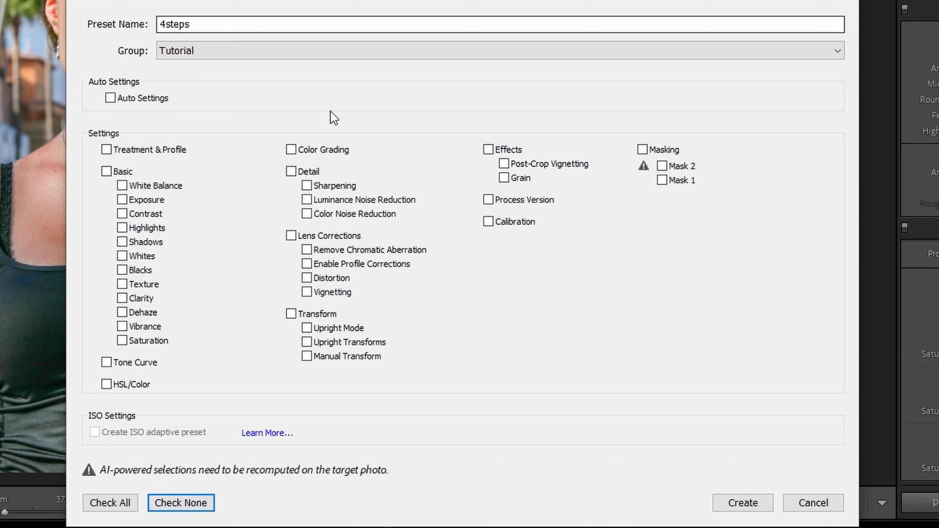
pyautogui.click(106, 171)
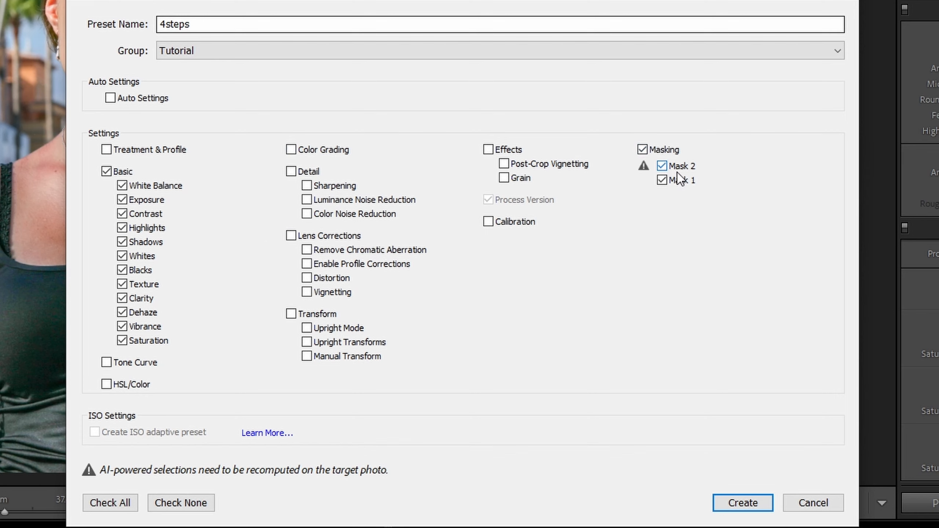
pyautogui.click(489, 222)
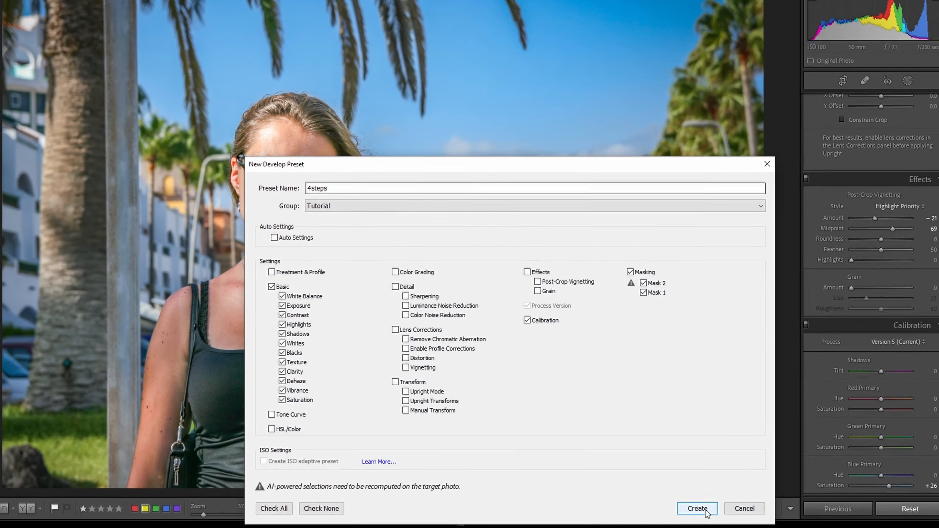
pyautogui.click(734, 503)
# Step: Apply the 4steps preset to the backlit mountain hiker photo and lower its overall Exposure to -1.05
pyautogui.moveTo(4, 266)
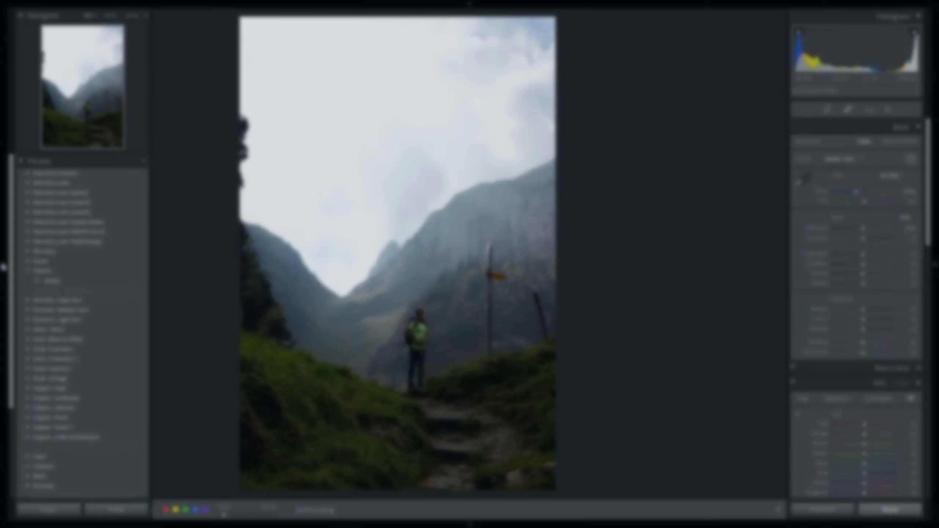
pyautogui.moveTo(2, 266)
pyautogui.click(52, 281)
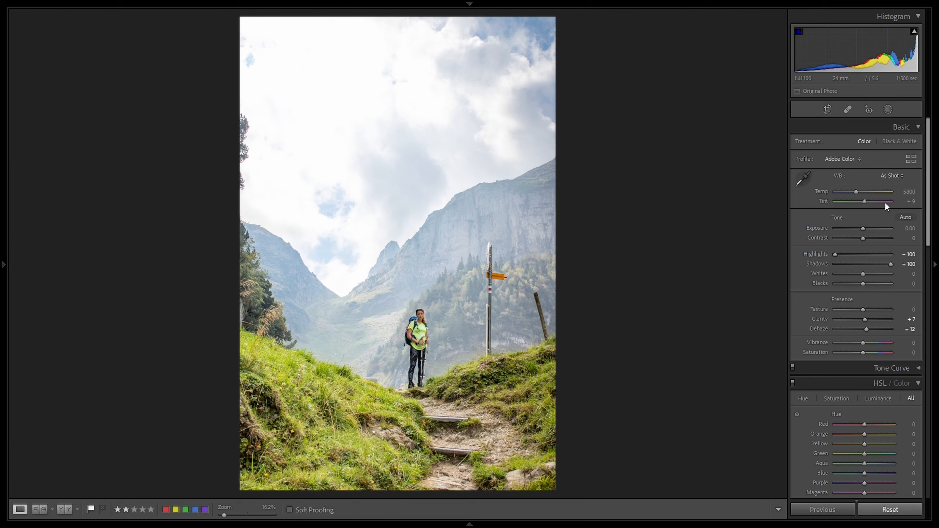
pyautogui.moveTo(863, 229); pyautogui.dragTo(857, 225)
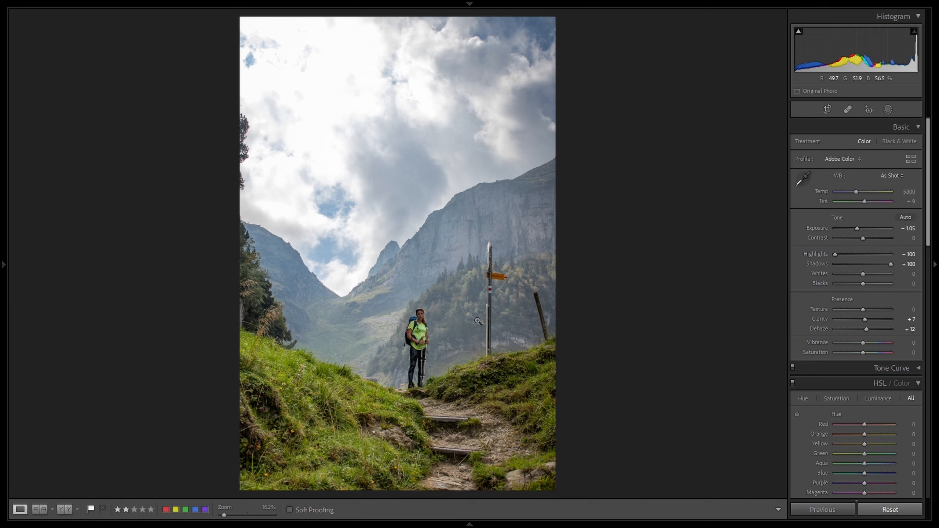
# Step: Reposition the preset's radial gradient over the hiker and reshape it into a wide ellipse covering the path, grass and lower mountains
pyautogui.click(888, 109)
pyautogui.click(887, 111)
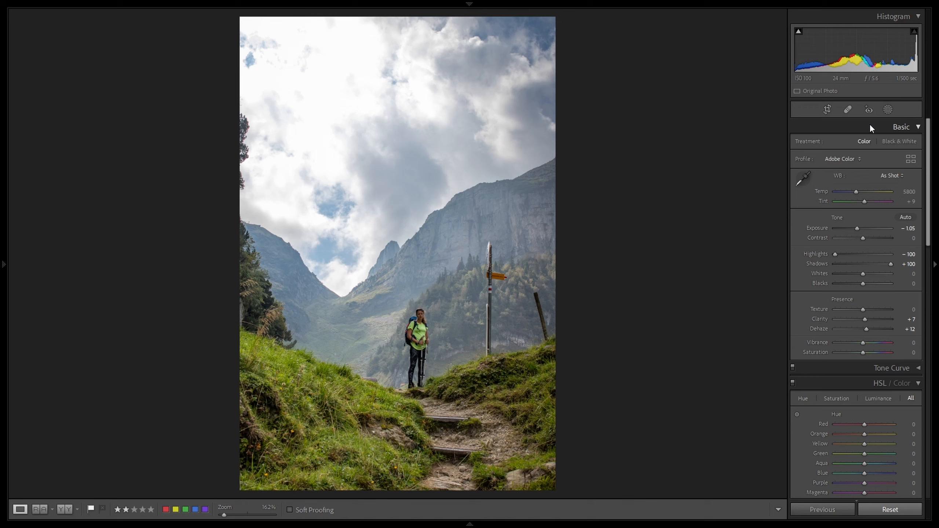
pyautogui.click(887, 110)
pyautogui.click(776, 75)
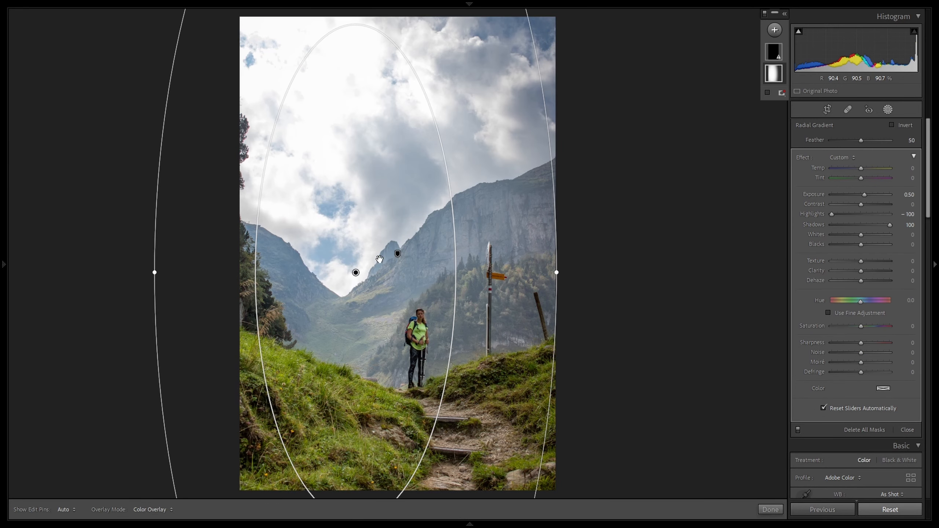
pyautogui.moveTo(356, 273); pyautogui.dragTo(408, 525)
pyautogui.moveTo(407, 28); pyautogui.dragTo(407, 301)
pyautogui.moveTo(425, 459); pyautogui.dragTo(433, 298)
pyautogui.moveTo(614, 364); pyautogui.dragTo(743, 363)
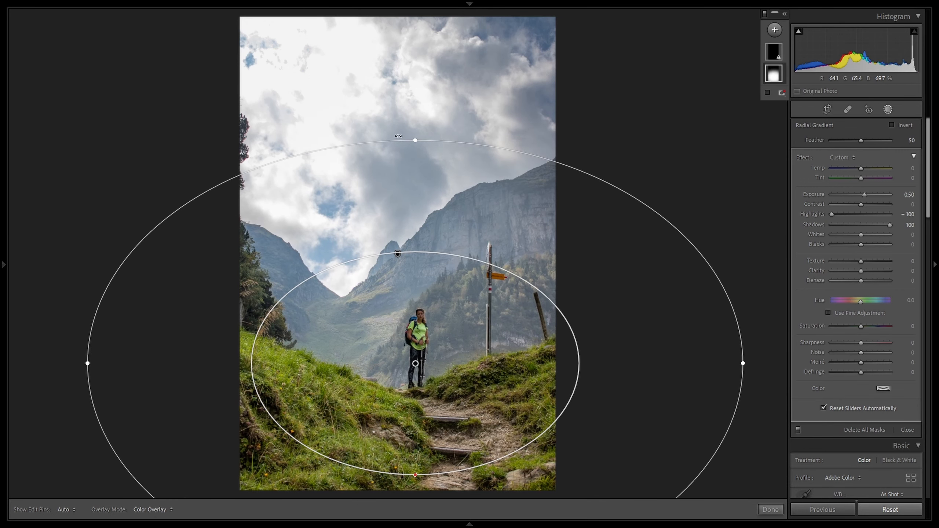
pyautogui.moveTo(415, 140); pyautogui.dragTo(416, 73)
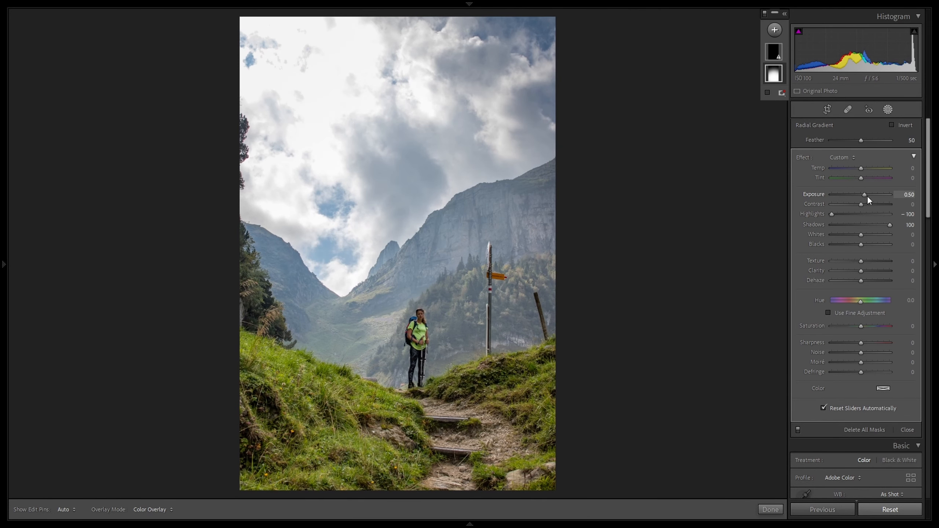
# Step: Set the radial gradient's Exposure to 1.04, shrink it slightly around the hiker and foreground, and finish masking
pyautogui.moveTo(865, 195); pyautogui.dragTo(870, 195)
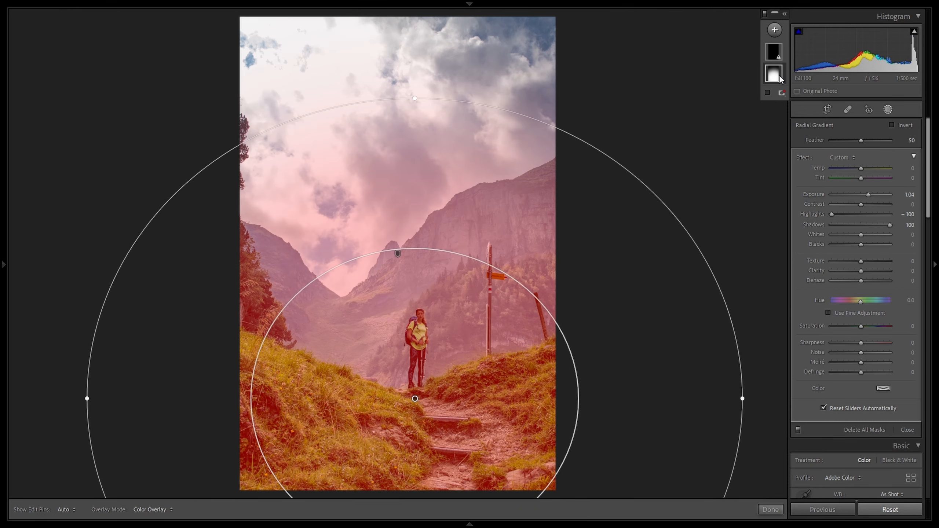
pyautogui.moveTo(89, 398); pyautogui.dragTo(128, 399)
pyautogui.moveTo(417, 97); pyautogui.dragTo(417, 114)
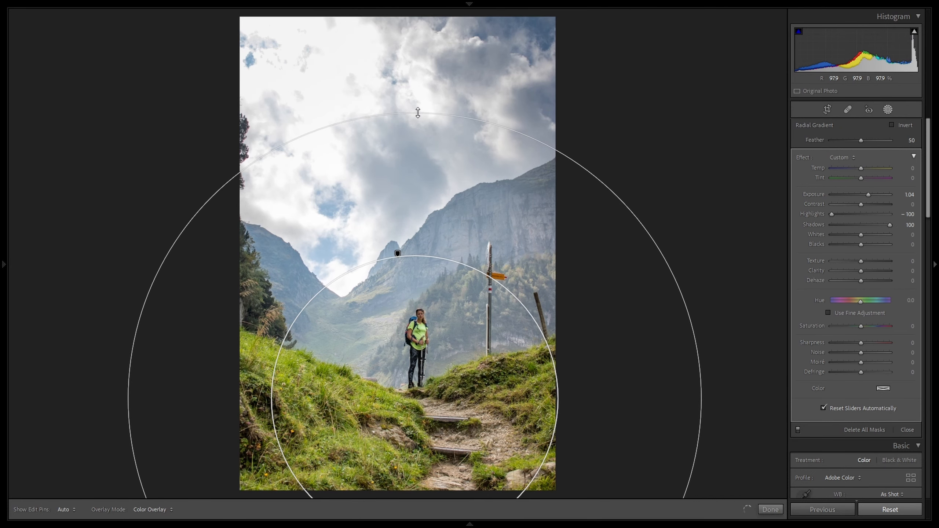
pyautogui.moveTo(414, 404); pyautogui.dragTo(414, 394)
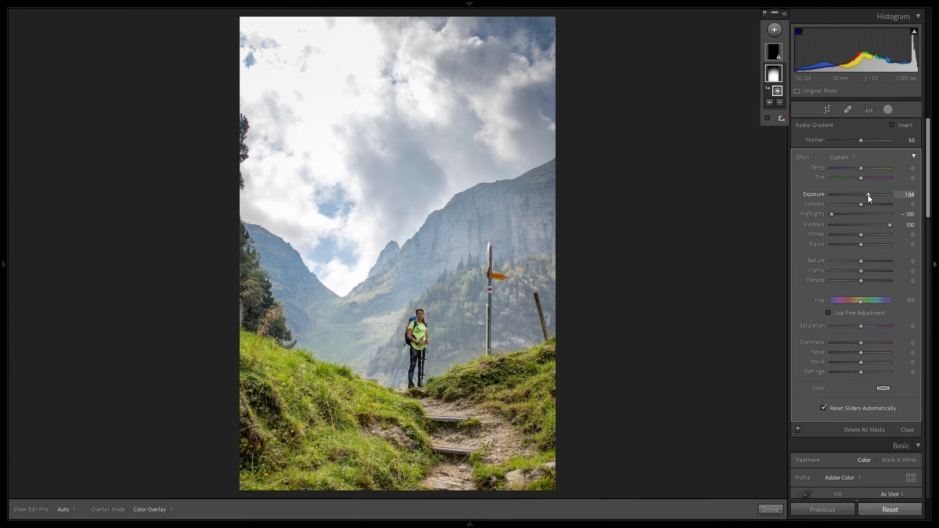
pyautogui.click(770, 510)
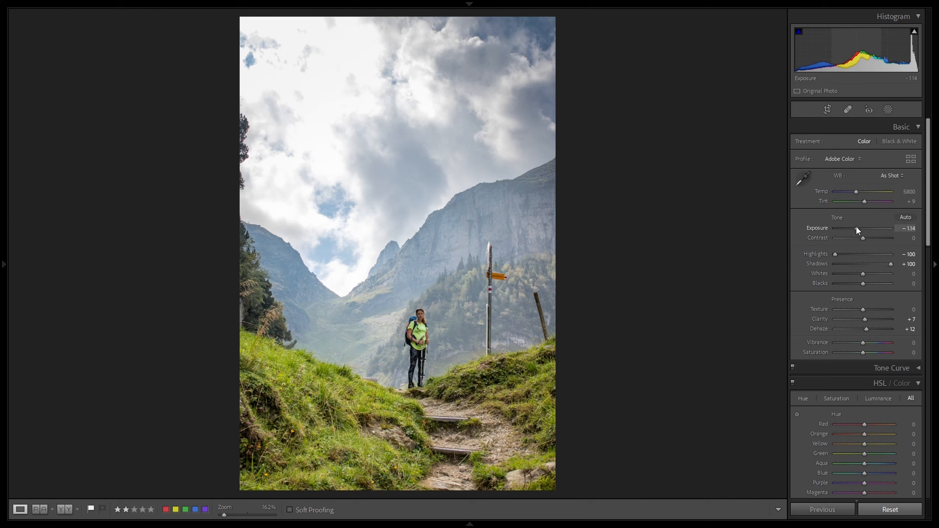
pyautogui.moveTo(857, 227); pyautogui.dragTo(857, 227)
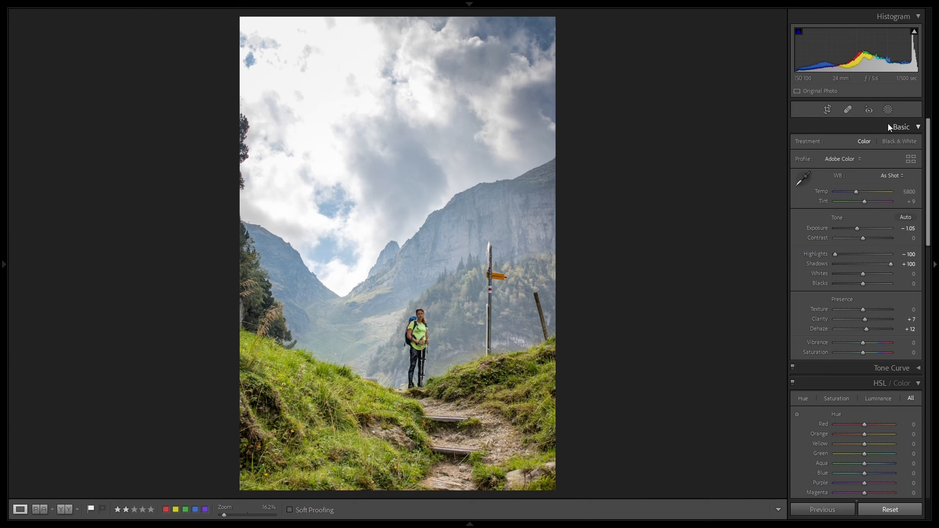
# Step: Recompute the preset's Select Subject mask for the hiker photo
pyautogui.click(889, 109)
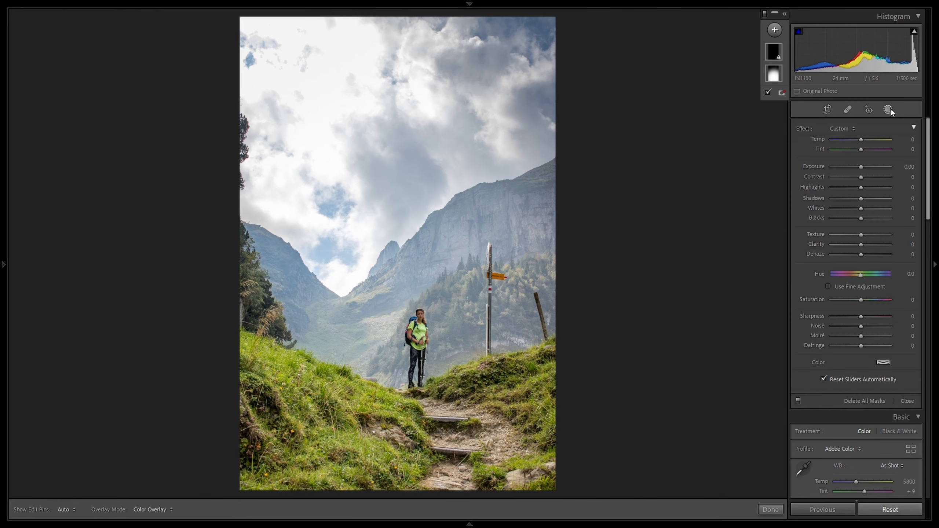
pyautogui.click(772, 55)
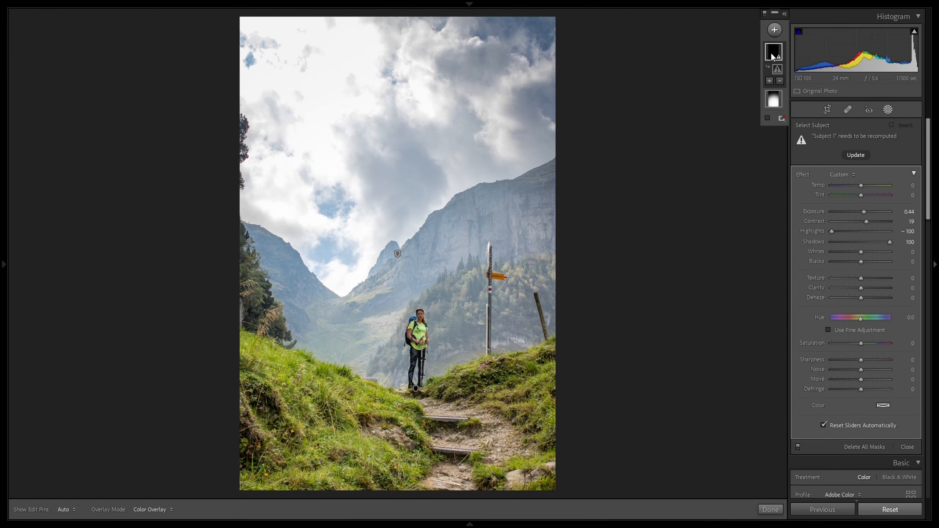
pyautogui.click(853, 155)
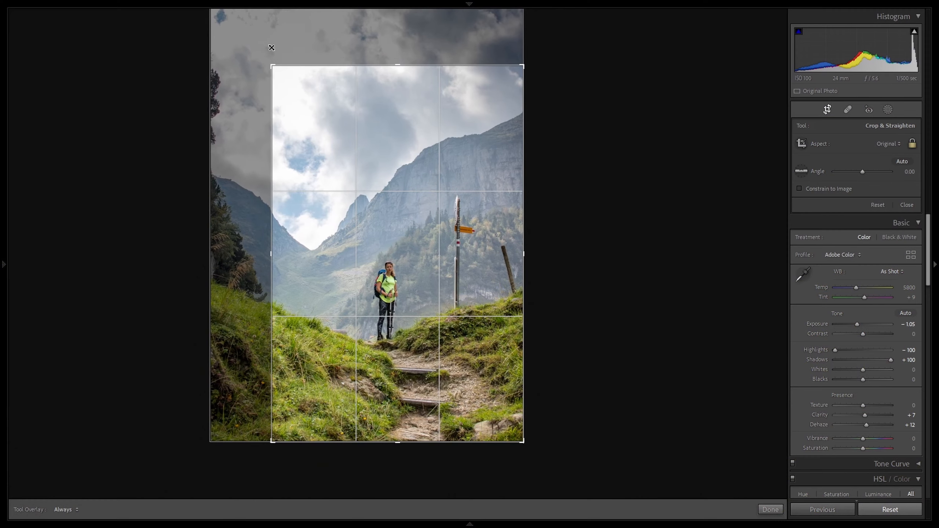
# Step: Crop the photo tighter around the hiker at the original aspect ratio, trimming the sky and the left side of the image
pyautogui.moveTo(272, 48); pyautogui.dragTo(274, 49)
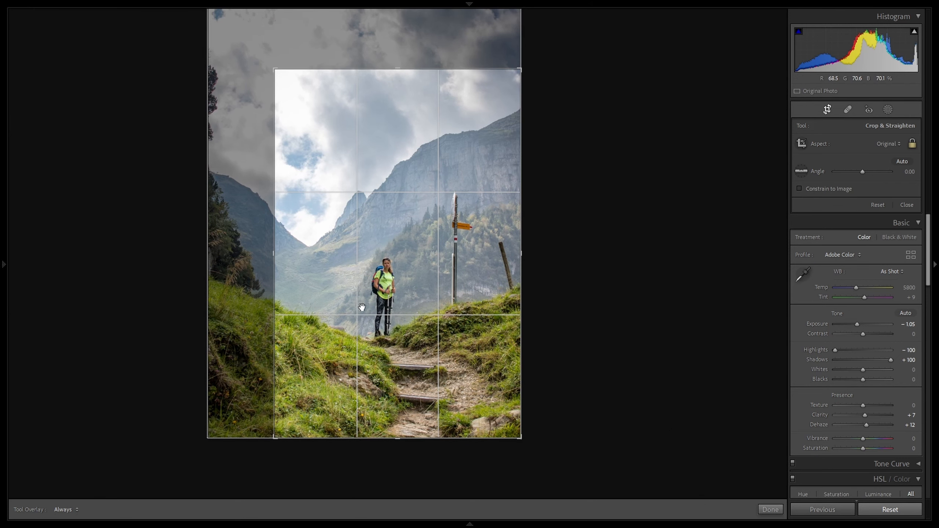
pyautogui.press('Return')
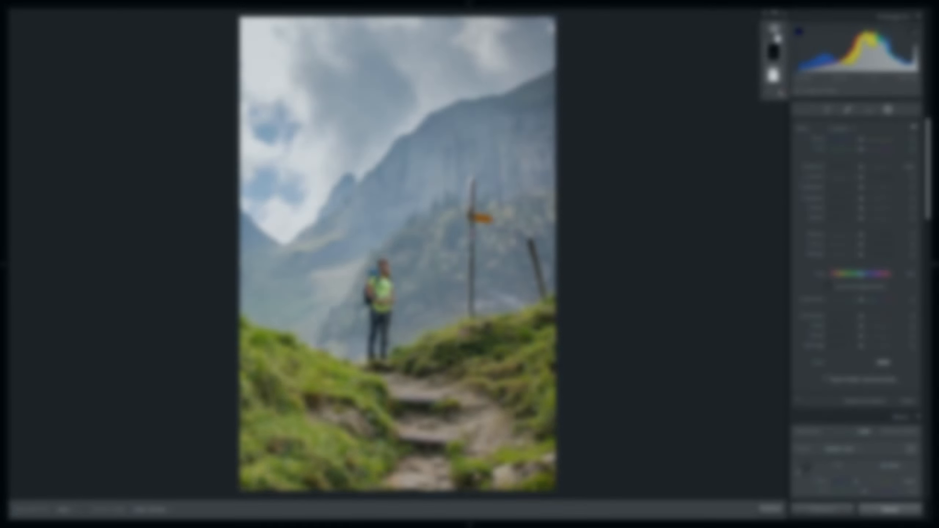
# Step: Add a large radial gradient mask centred on the photo's upper-left sky corner, set its Feather to 100, and hide the mask overlay
pyautogui.click(774, 30)
pyautogui.click(787, 107)
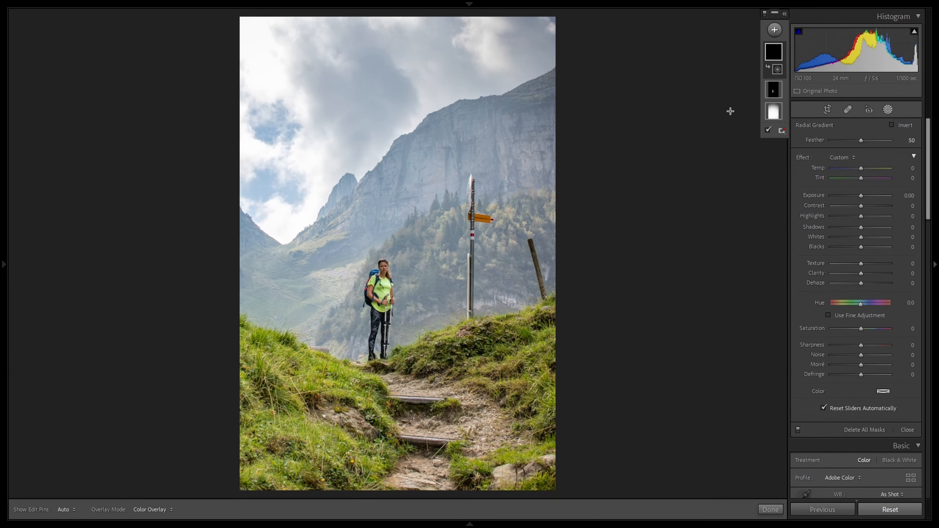
pyautogui.moveTo(244, 21); pyautogui.dragTo(566, 352)
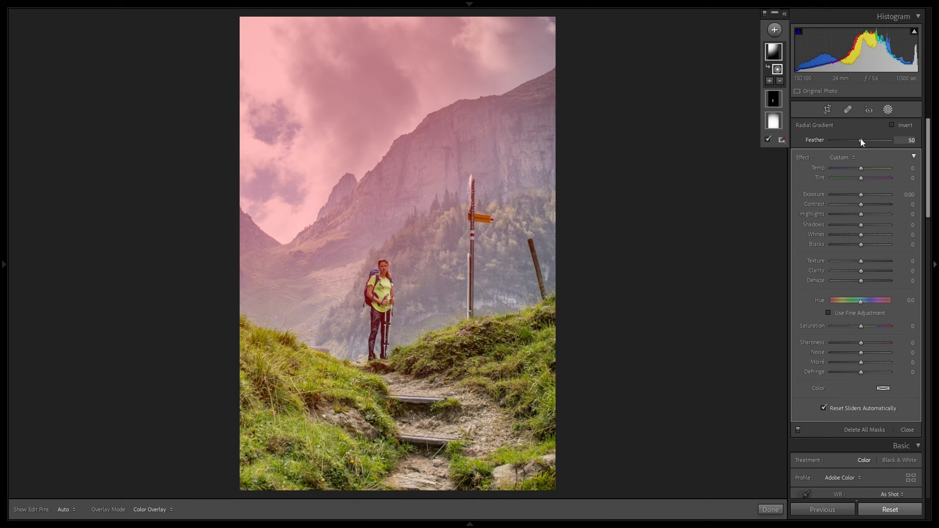
pyautogui.moveTo(832, 137); pyautogui.dragTo(802, 135)
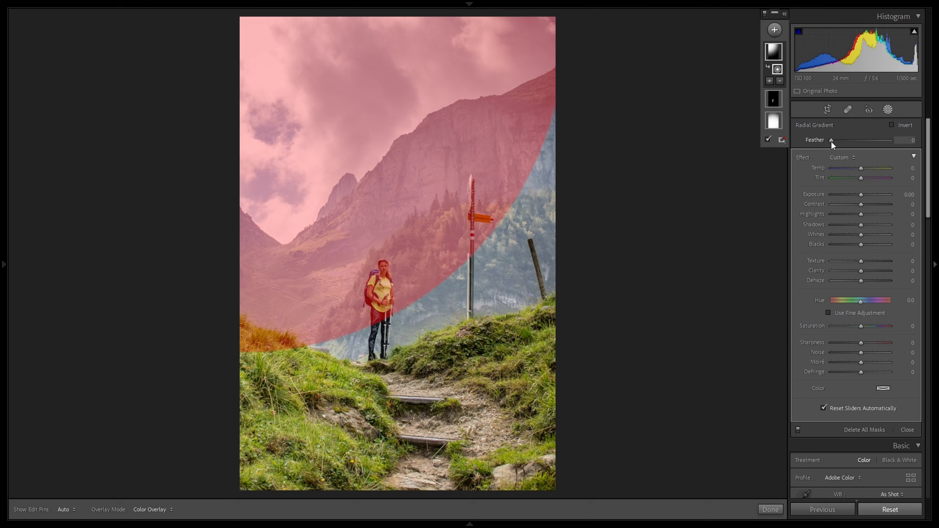
pyautogui.moveTo(847, 140); pyautogui.dragTo(857, 140)
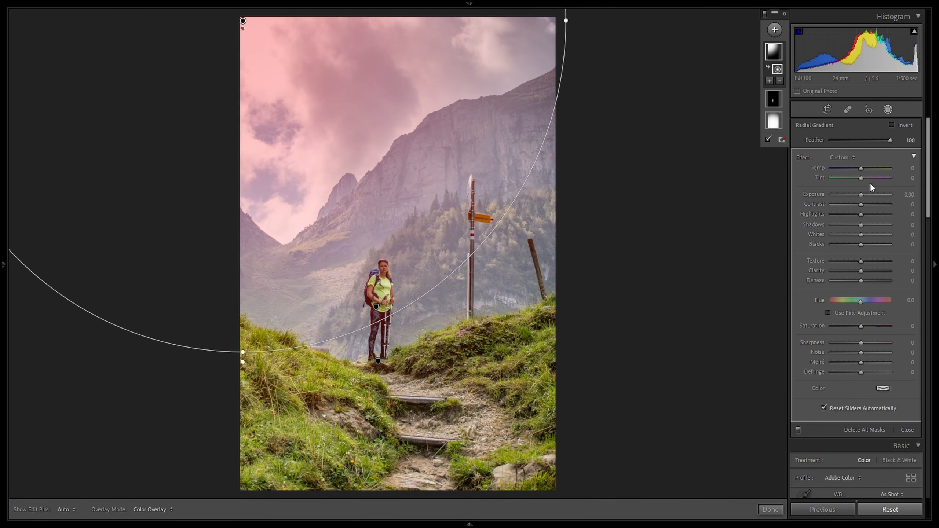
pyautogui.press('o')
# Step: Give the sky-corner radial gradient a warm, soft glow with Exposure 1.65, Clarity -100, Highlights 28 and Temp 24
pyautogui.moveTo(861, 195); pyautogui.dragTo(866, 195)
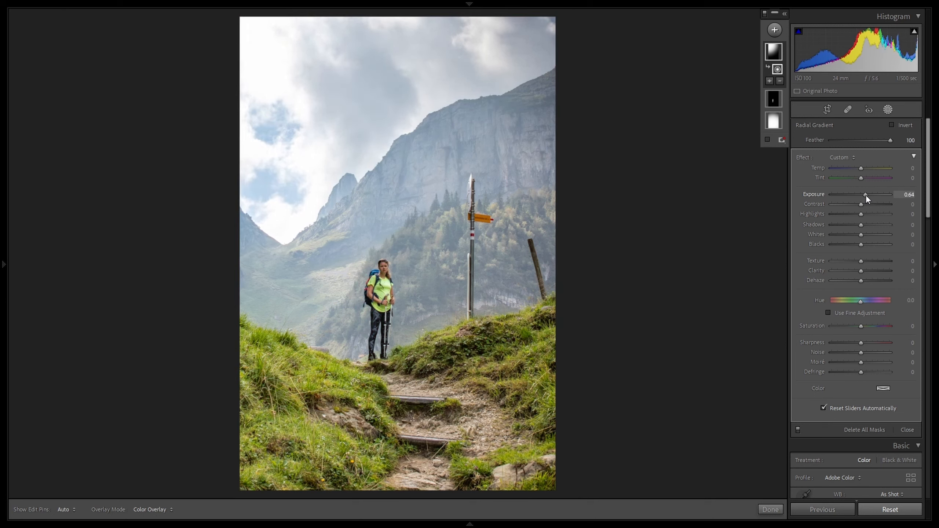
pyautogui.moveTo(861, 271); pyautogui.dragTo(819, 268)
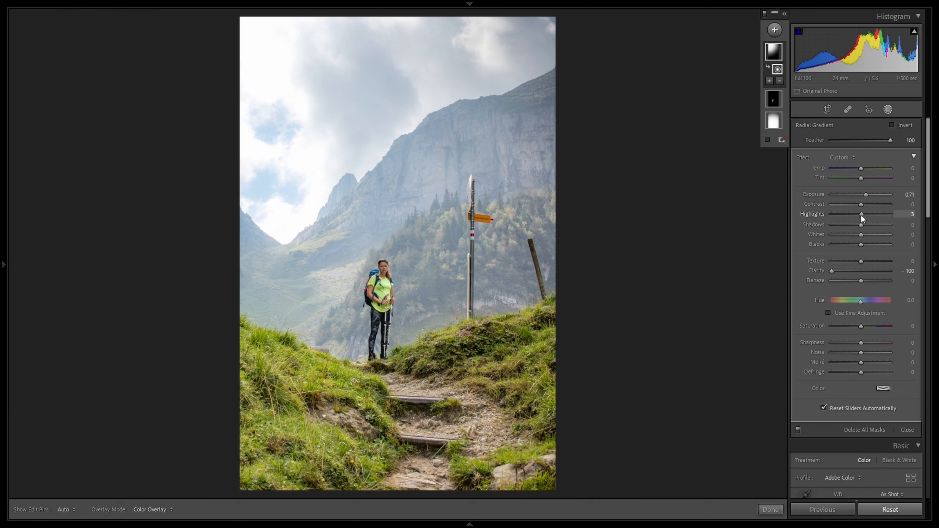
pyautogui.moveTo(863, 215); pyautogui.dragTo(868, 167)
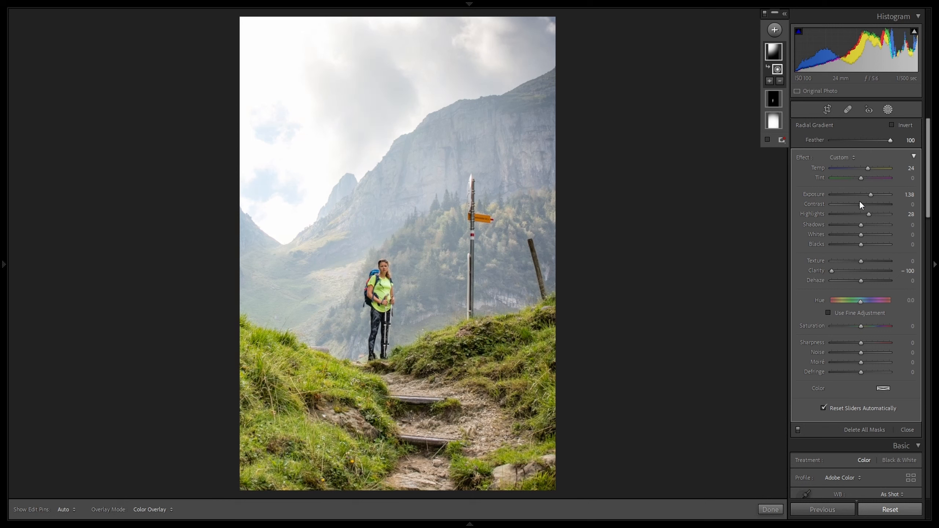
pyautogui.moveTo(871, 193); pyautogui.dragTo(873, 193)
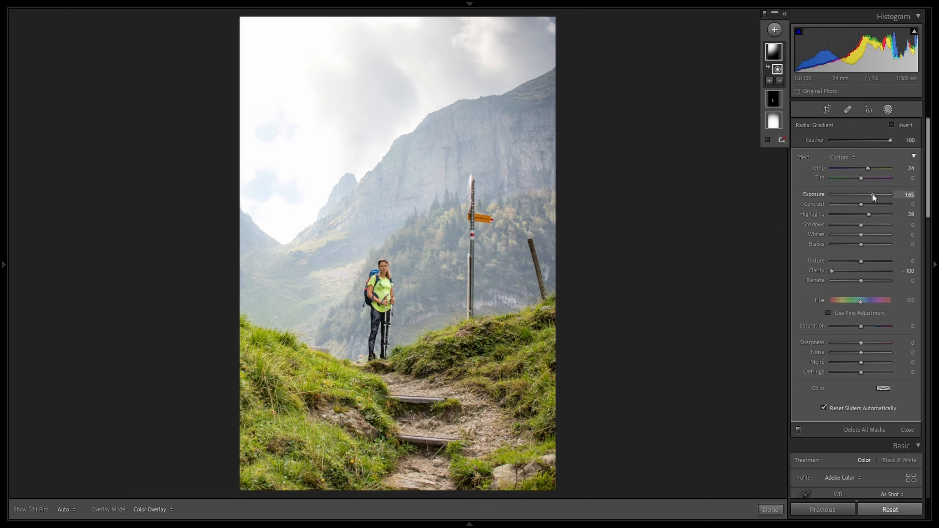